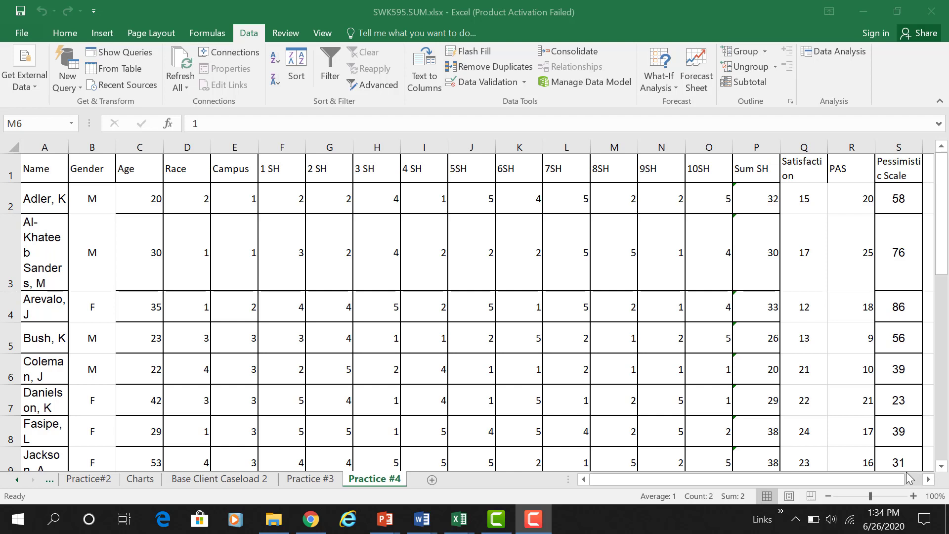
Widen the Pessimistic Scale column (S) so each word of its header fits on one line.
{"action": "left_click", "coordinate": [849, 478]}
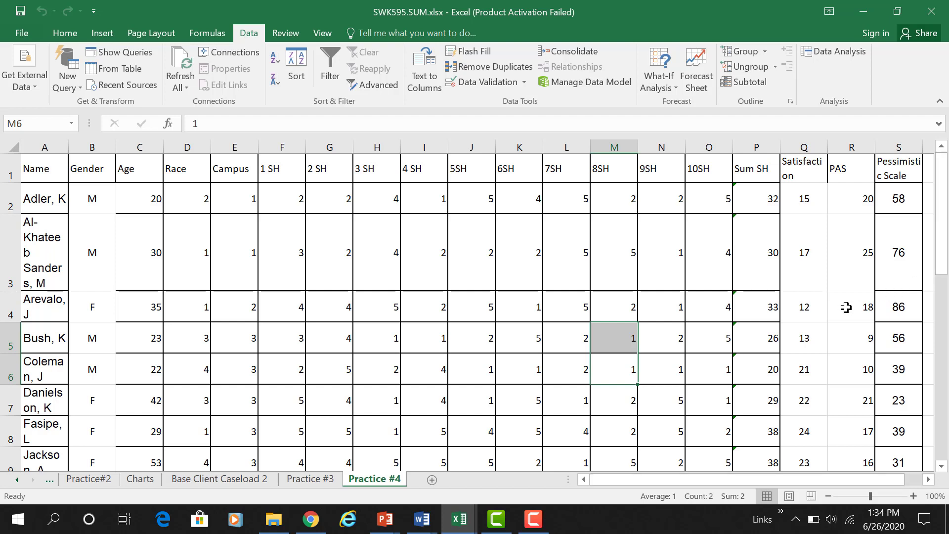
{"action": "left_click", "coordinate": [901, 170]}
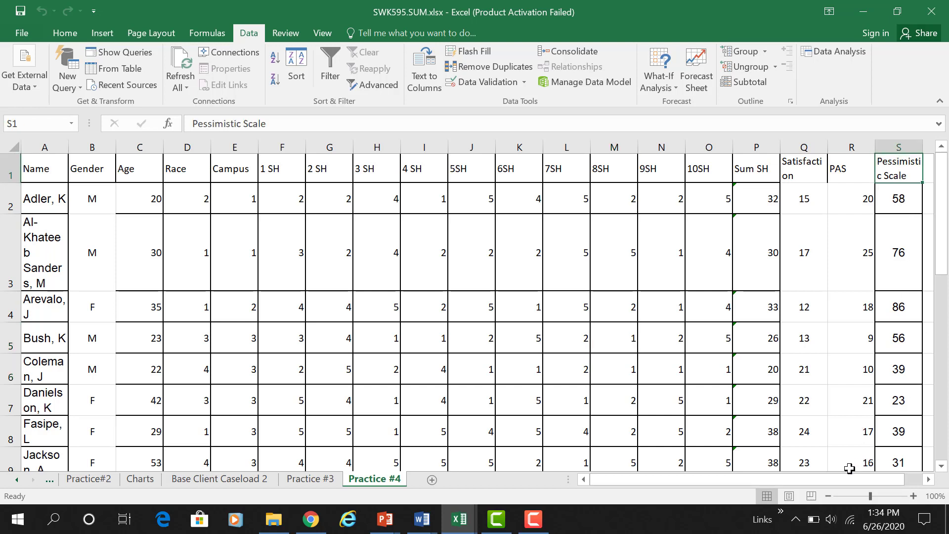
{"action": "left_click_drag", "start_coordinate": [850, 482], "coordinate": [867, 483]}
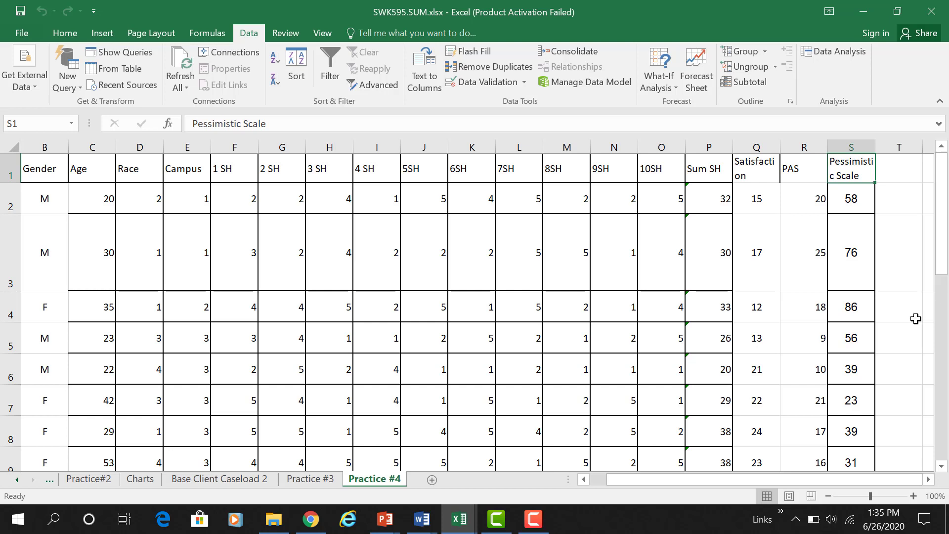
{"action": "mouse_move", "coordinate": [728, 479]}
{"action": "left_mouse_down"}
{"action": "mouse_move", "coordinate": [672, 489]}
{"action": "mouse_move", "coordinate": [727, 482]}
{"action": "left_mouse_up"}
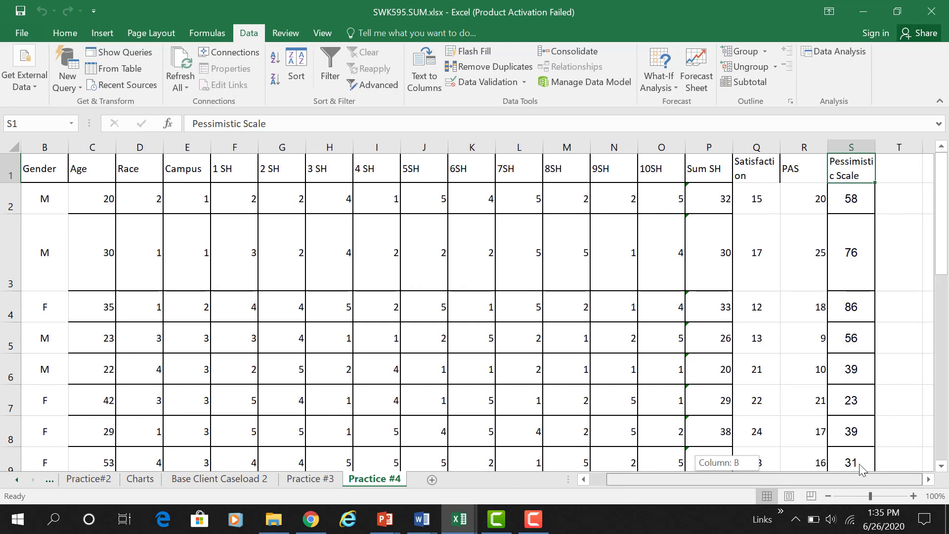
{"action": "left_click", "coordinate": [904, 176]}
{"action": "key", "text": "Right"}
{"action": "key", "text": "Right"}
{"action": "key", "text": "Right"}
{"action": "key", "text": "Right"}
{"action": "key", "text": "Right"}
{"action": "key", "text": "Right"}
{"action": "key", "text": "Right"}
{"action": "key", "text": "Right"}
{"action": "key", "text": "Right"}
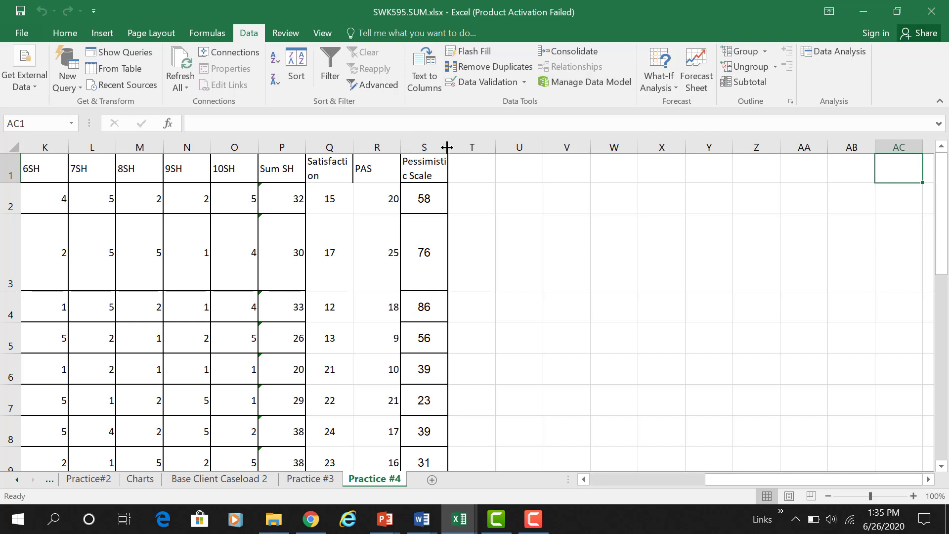
{"action": "left_click_drag", "start_coordinate": [447, 147], "coordinate": [475, 146]}
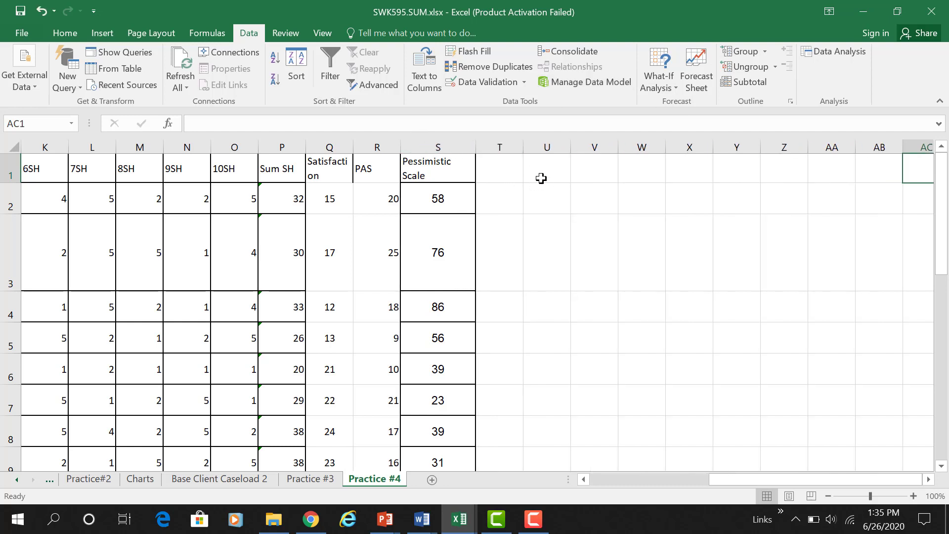
Start a Descriptive Statistics analysis from the data analysis tools with empty cell U1 selected.
{"action": "left_click", "coordinate": [541, 178]}
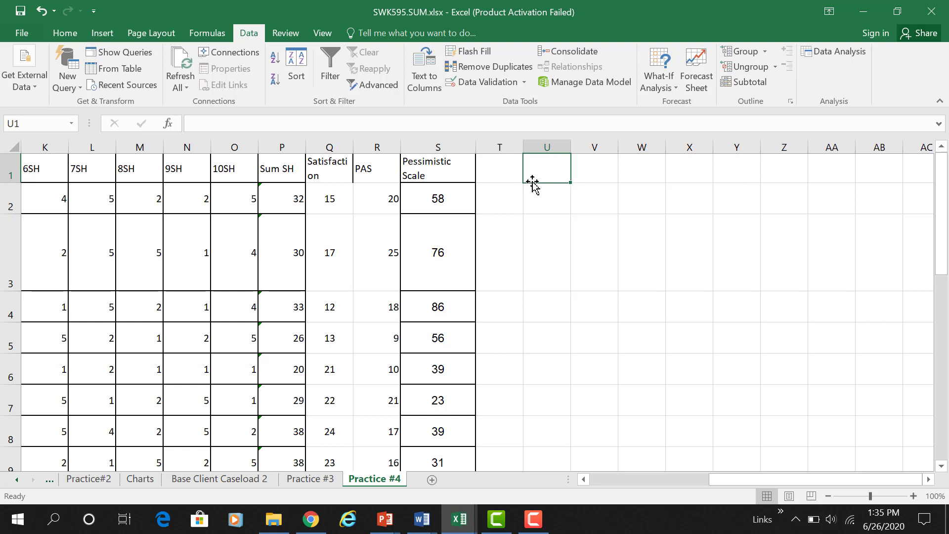
{"action": "left_click", "coordinate": [814, 52]}
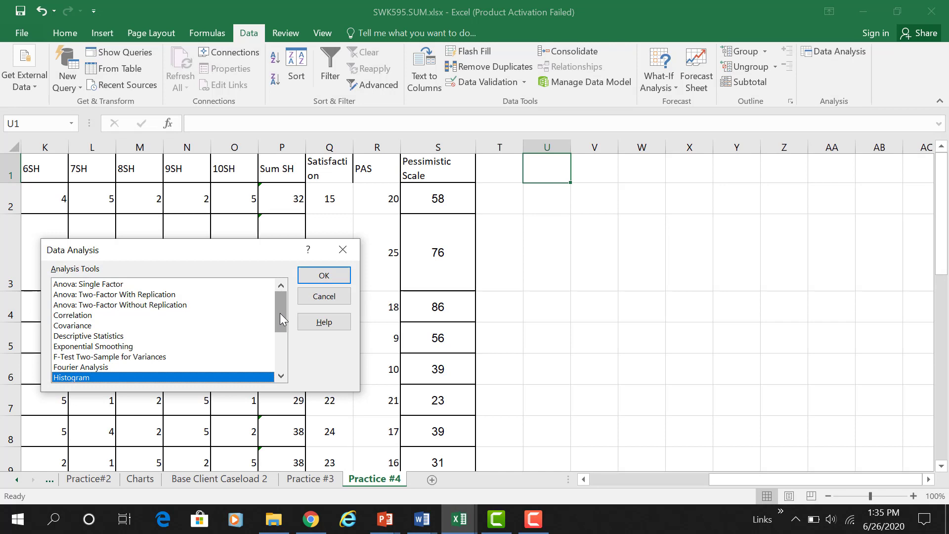
{"action": "mouse_move", "coordinate": [280, 313]}
{"action": "left_mouse_down"}
{"action": "mouse_move", "coordinate": [277, 364]}
{"action": "mouse_move", "coordinate": [282, 297]}
{"action": "left_mouse_up"}
{"action": "left_click", "coordinate": [99, 336]}
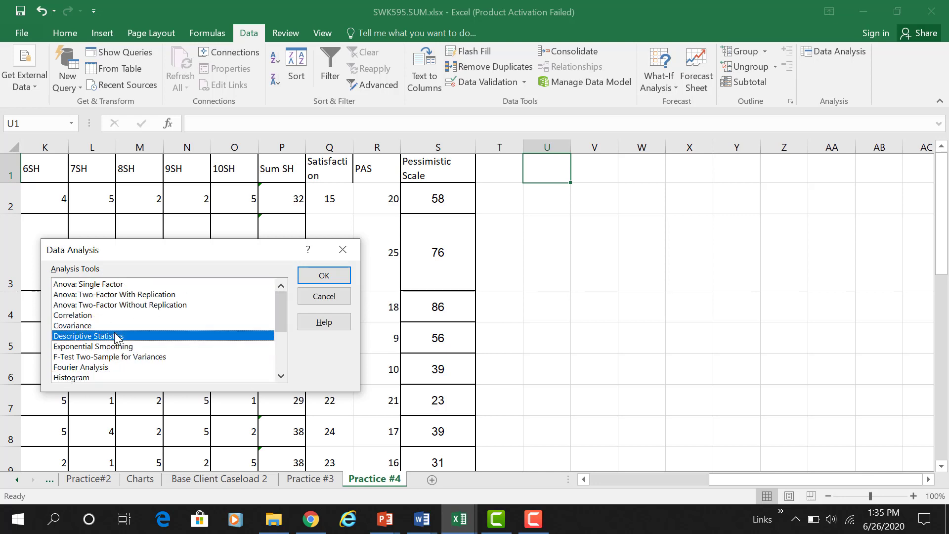
{"action": "left_click", "coordinate": [312, 275]}
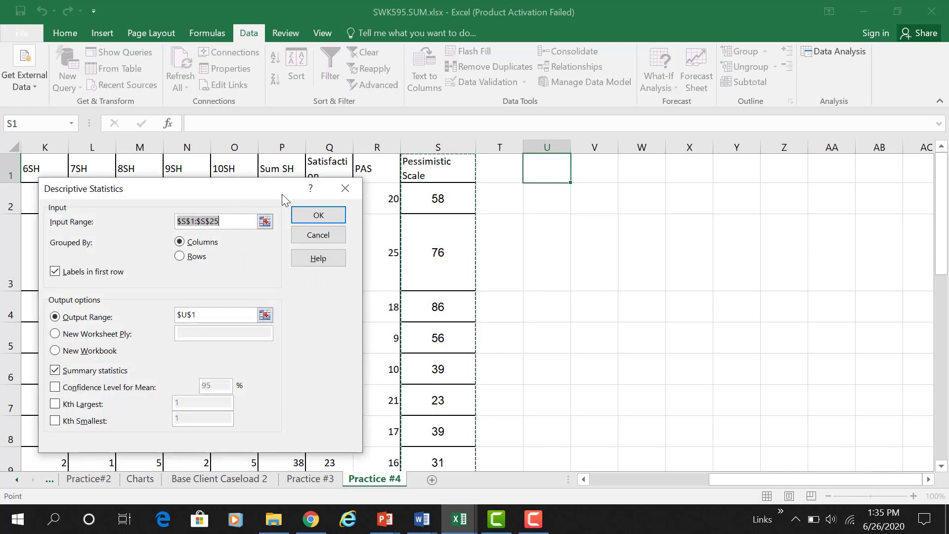
Replace the descriptive statistics input range with the Pessimistic Scale data including its header, $S$1:$S$25.
{"action": "left_click", "coordinate": [174, 226]}
{"action": "double_click", "coordinate": [173, 226]}
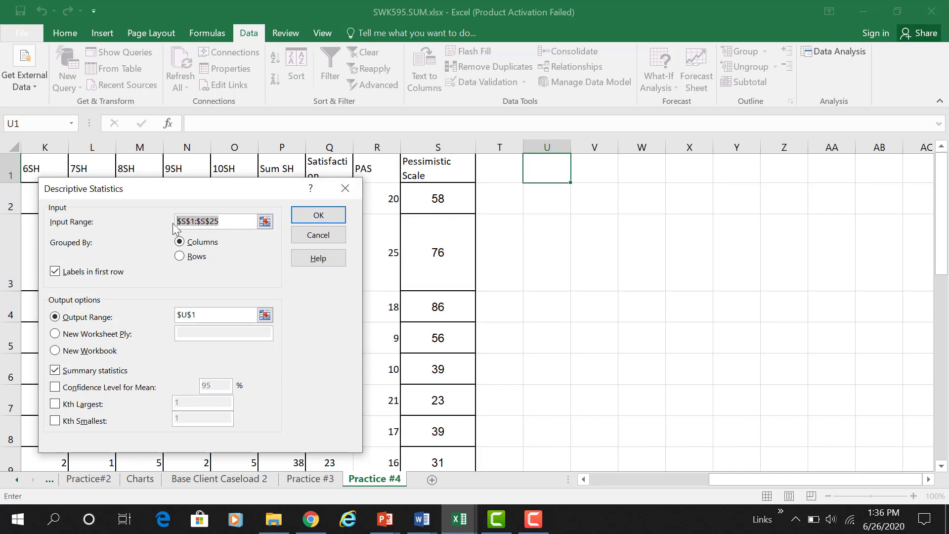
{"action": "key", "text": "BackSpace"}
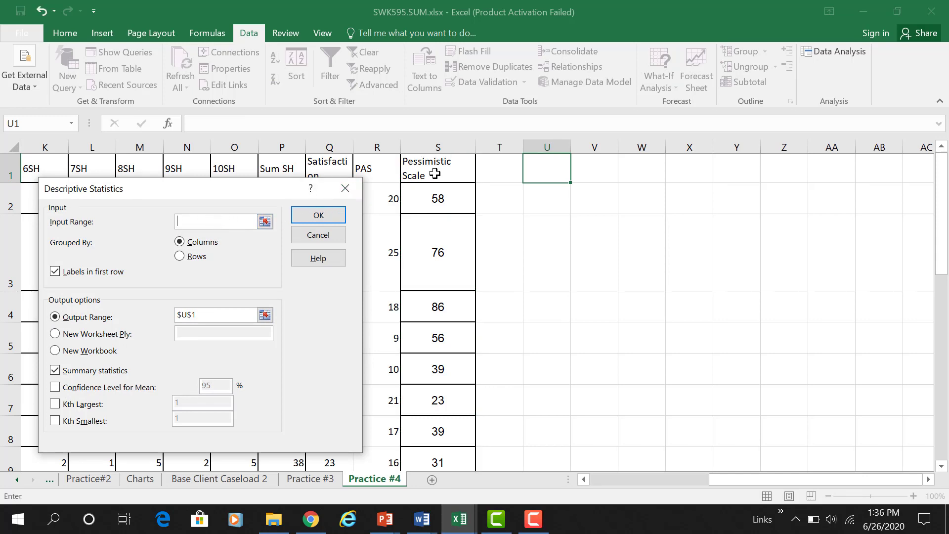
{"action": "left_click_drag", "start_coordinate": [428, 171], "coordinate": [429, 434]}
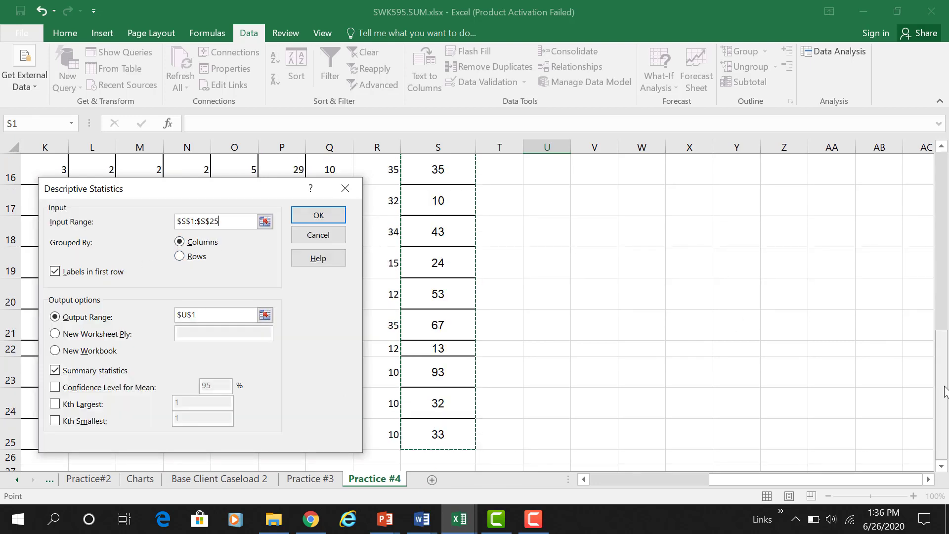
{"action": "left_click_drag", "start_coordinate": [943, 389], "coordinate": [922, 206]}
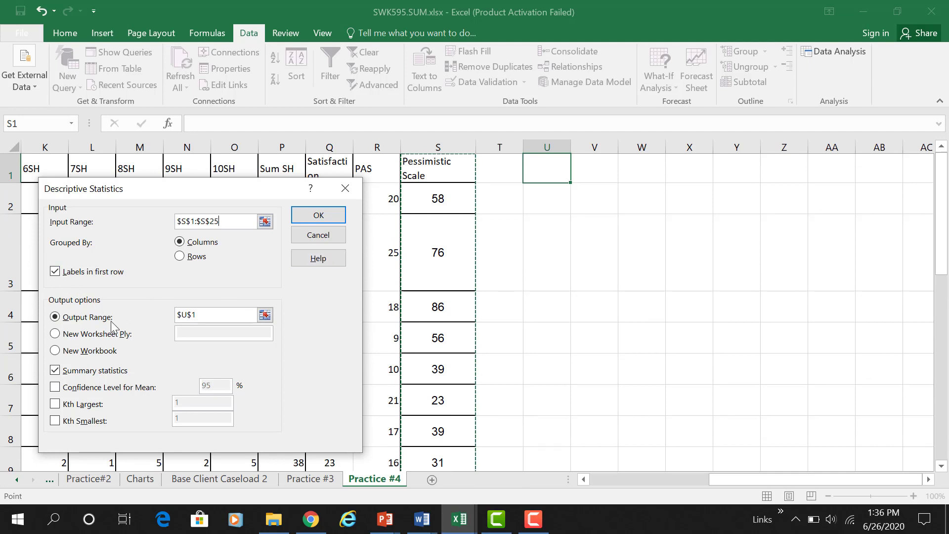
Set the output range to $U$1 and generate the summary statistics, keeping labels in the first row.
{"action": "left_click", "coordinate": [203, 316]}
{"action": "key", "text": "BackSpace"}
{"action": "key", "text": "BackSpace"}
{"action": "key", "text": "BackSpace"}
{"action": "key", "text": "BackSpace"}
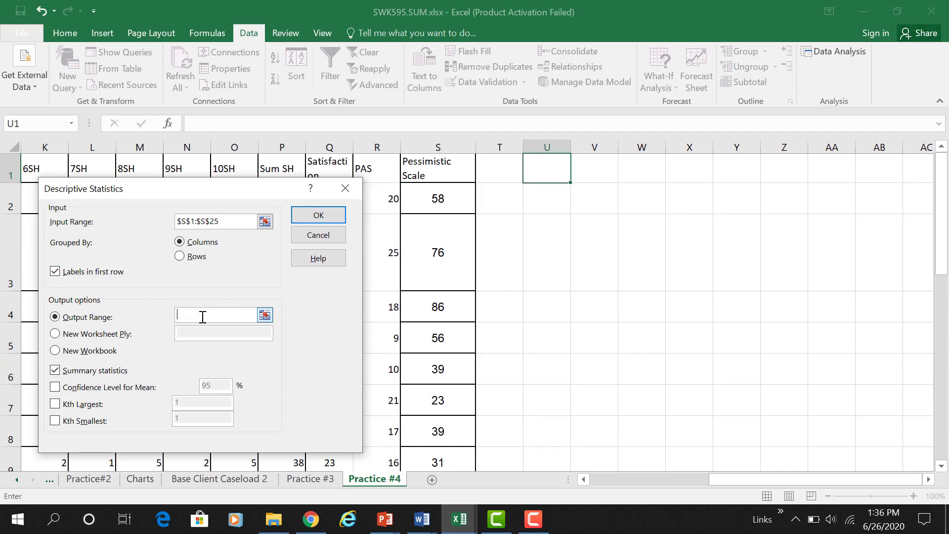
{"action": "left_click", "coordinate": [546, 169]}
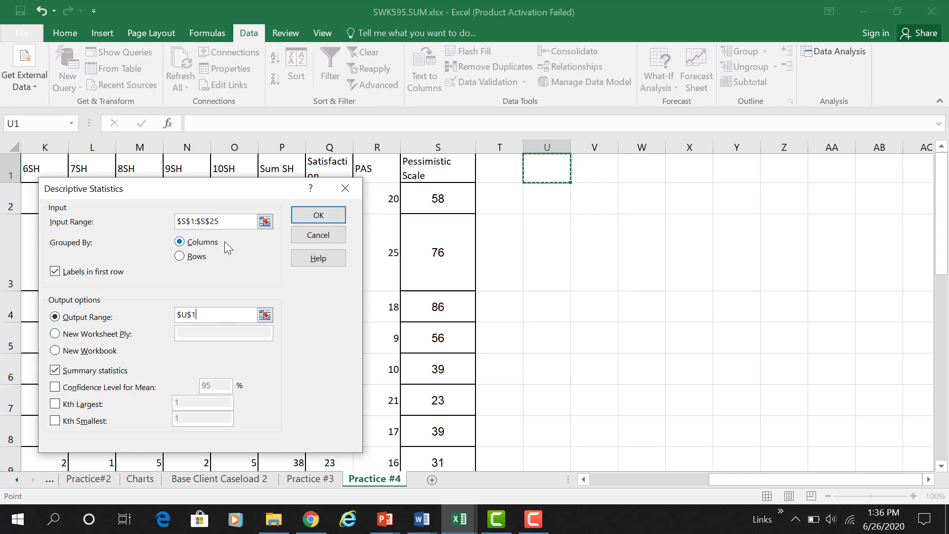
{"action": "left_click", "coordinate": [328, 218]}
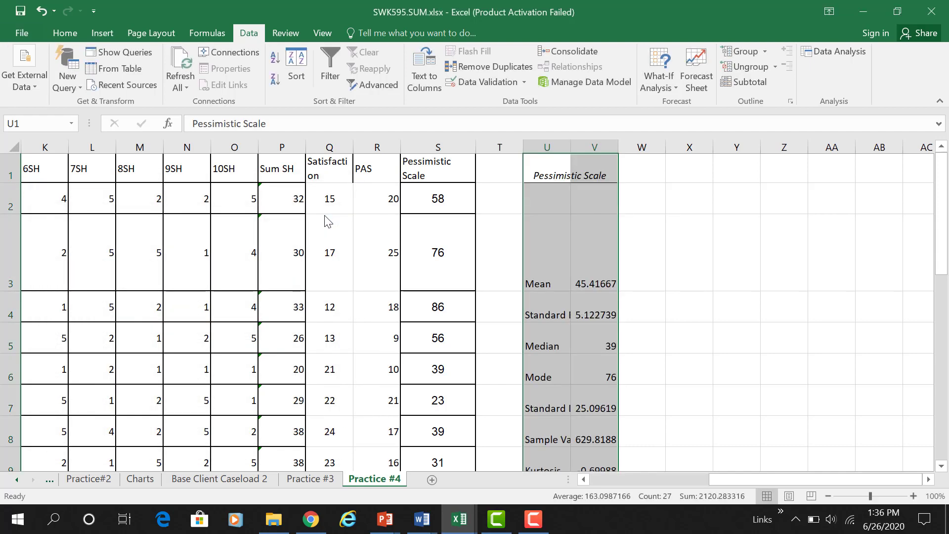
Widen column U so the labels of the summary statistics are fully readable.
{"action": "left_click", "coordinate": [701, 195]}
{"action": "left_click_drag", "start_coordinate": [614, 147], "coordinate": [616, 148]}
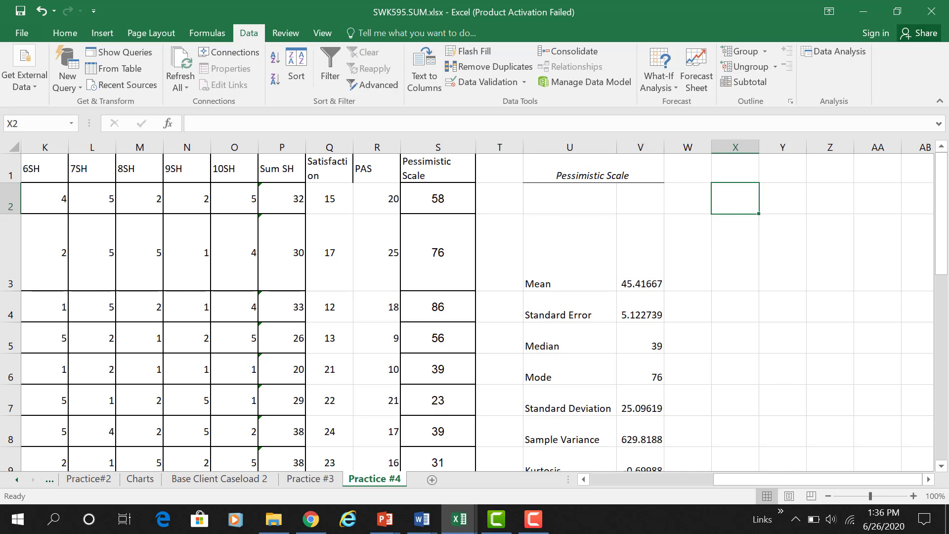
{"action": "left_click_drag", "start_coordinate": [945, 257], "coordinate": [926, 233]}
Select cell X1 and start a t-Test: Two-Sample Assuming Equal Variances from the data analysis tools.
{"action": "left_click", "coordinate": [737, 171]}
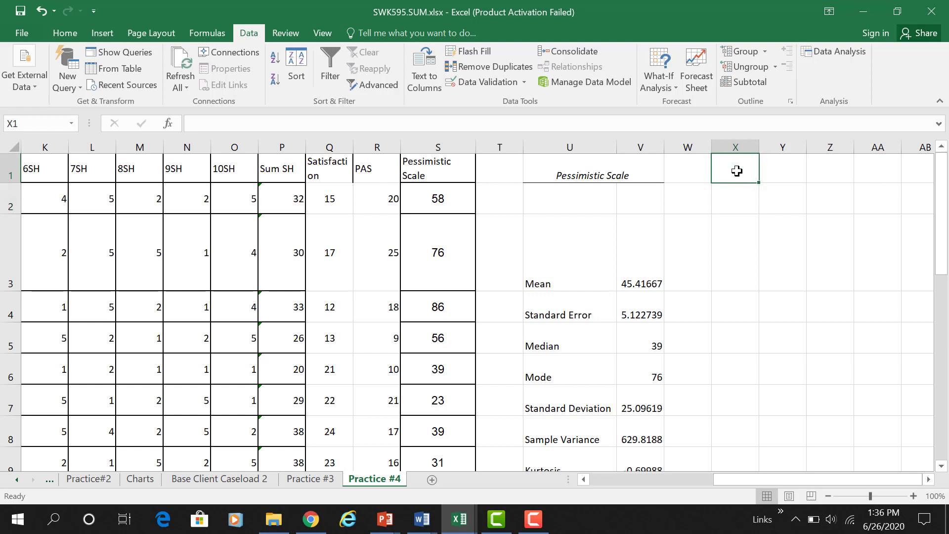
{"action": "left_click", "coordinate": [844, 53]}
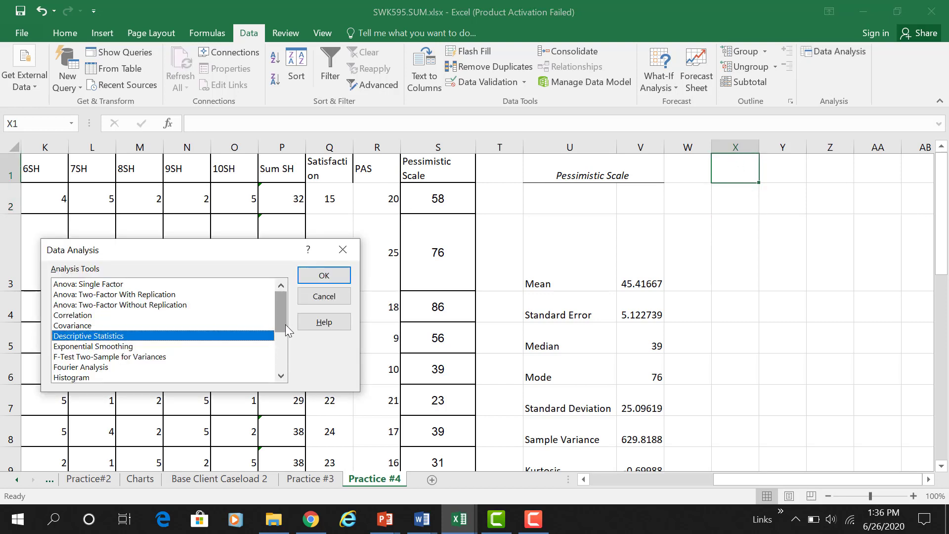
{"action": "left_click_drag", "start_coordinate": [286, 324], "coordinate": [278, 367]}
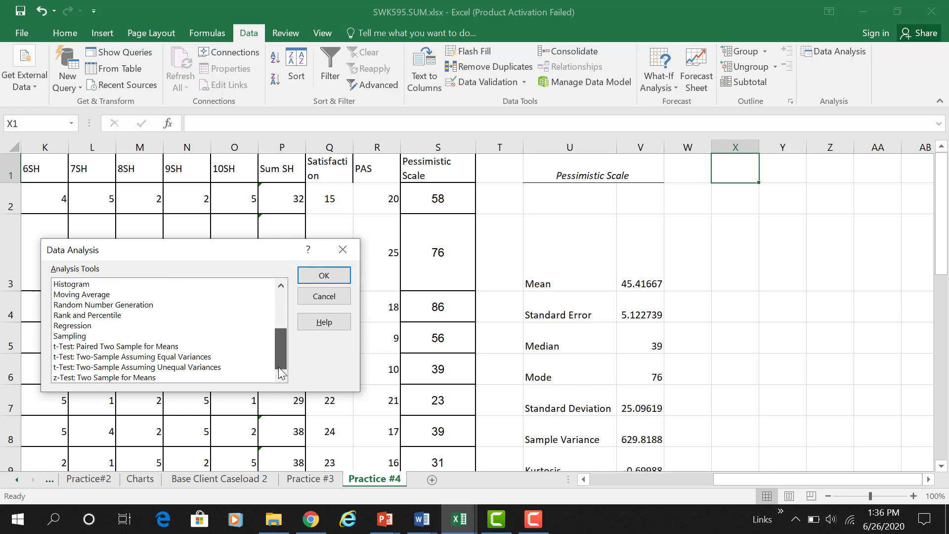
{"action": "left_click", "coordinate": [151, 358]}
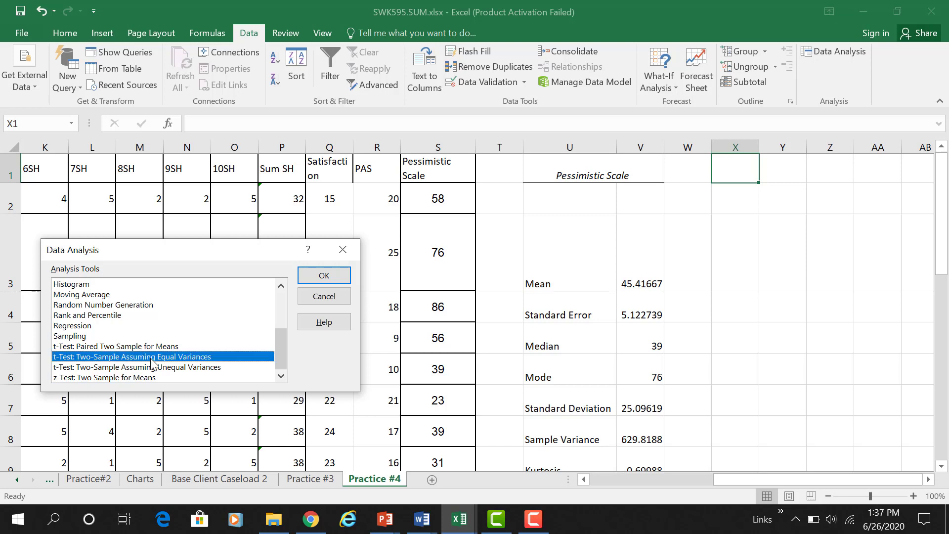
{"action": "left_click", "coordinate": [324, 275]}
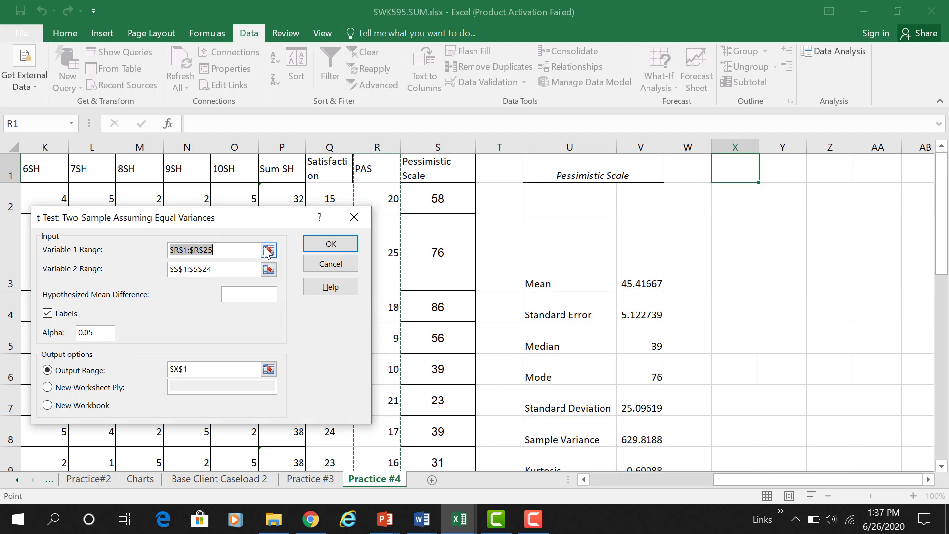
Set the t-test's Variable 1 range to PAS, $R$1:$R$25, and its Variable 2 range to Pessimistic Scale, $S$1:$S$25.
{"action": "left_click_drag", "start_coordinate": [228, 247], "coordinate": [148, 250]}
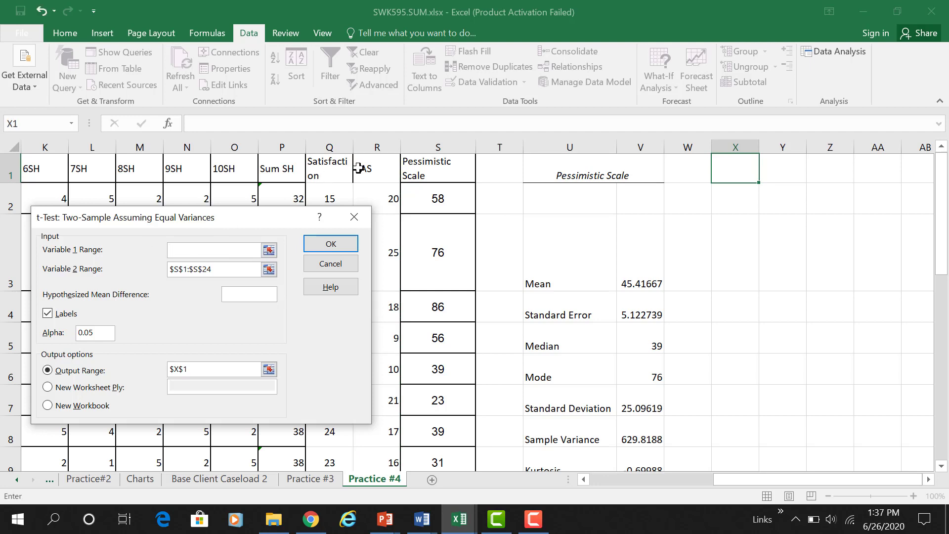
{"action": "left_click_drag", "start_coordinate": [368, 168], "coordinate": [373, 447]}
{"action": "left_click", "coordinate": [242, 268]}
{"action": "left_click_drag", "start_coordinate": [243, 269], "coordinate": [171, 267]}
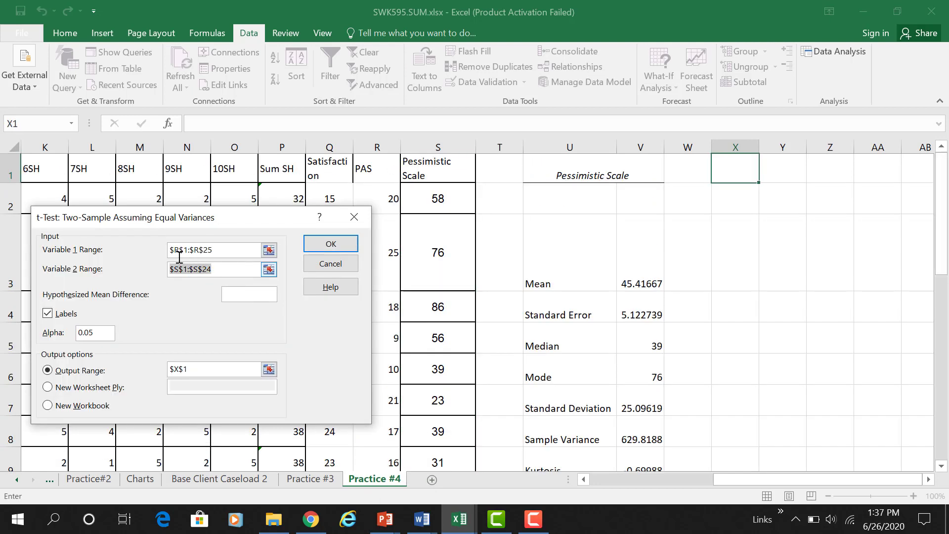
{"action": "key", "text": "BackSpace"}
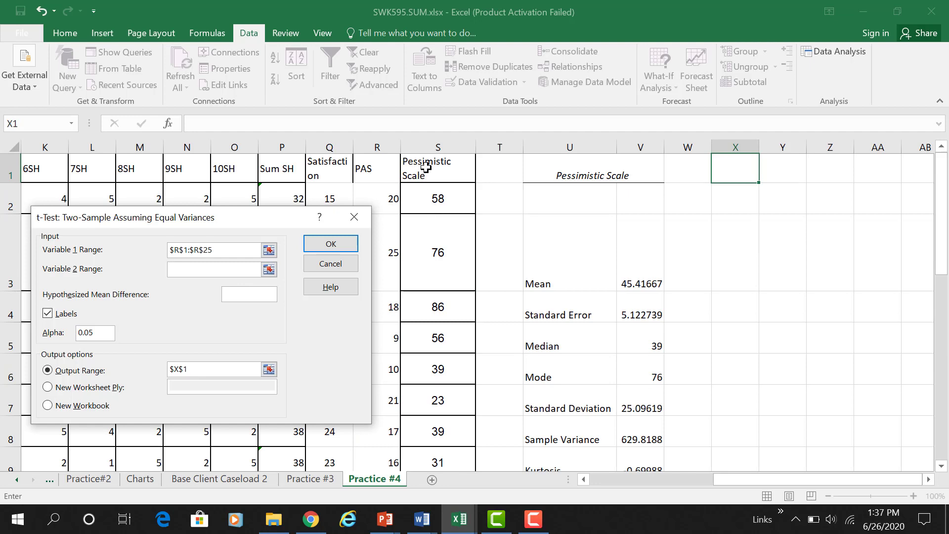
{"action": "left_click_drag", "start_coordinate": [423, 173], "coordinate": [440, 436]}
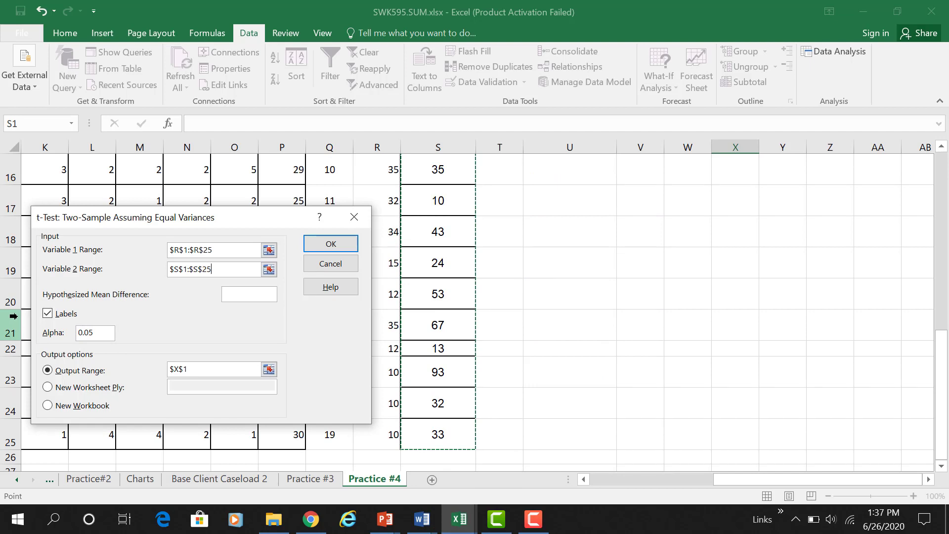
Set the t-test output range to $X$1 and run the test with labels and alpha 0.05.
{"action": "left_click", "coordinate": [194, 367]}
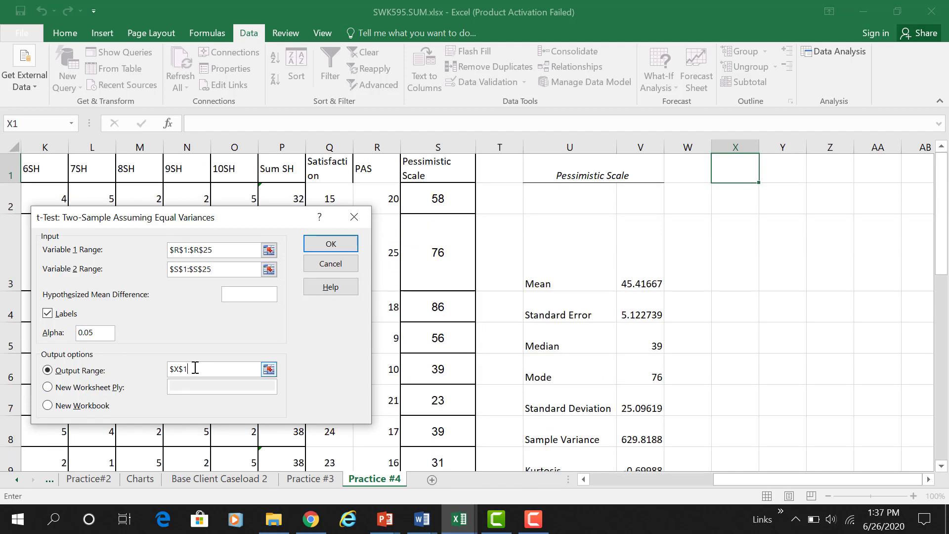
{"action": "key", "text": "BackSpace"}
{"action": "key", "text": "BackSpace"}
{"action": "key", "text": "BackSpace"}
{"action": "left_click", "coordinate": [741, 173]}
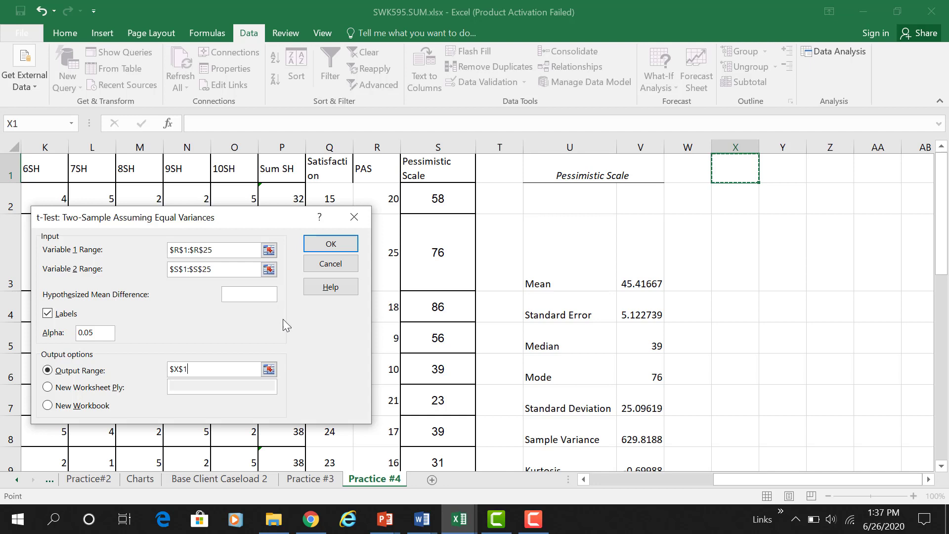
{"action": "left_click", "coordinate": [344, 250]}
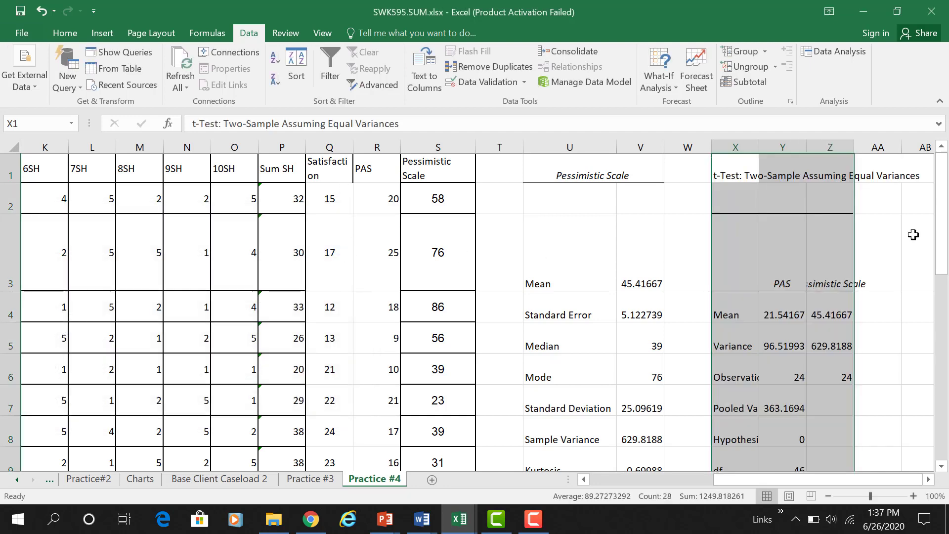
Widen column X so the row labels of the t-test results are readable.
{"action": "left_click", "coordinate": [893, 267]}
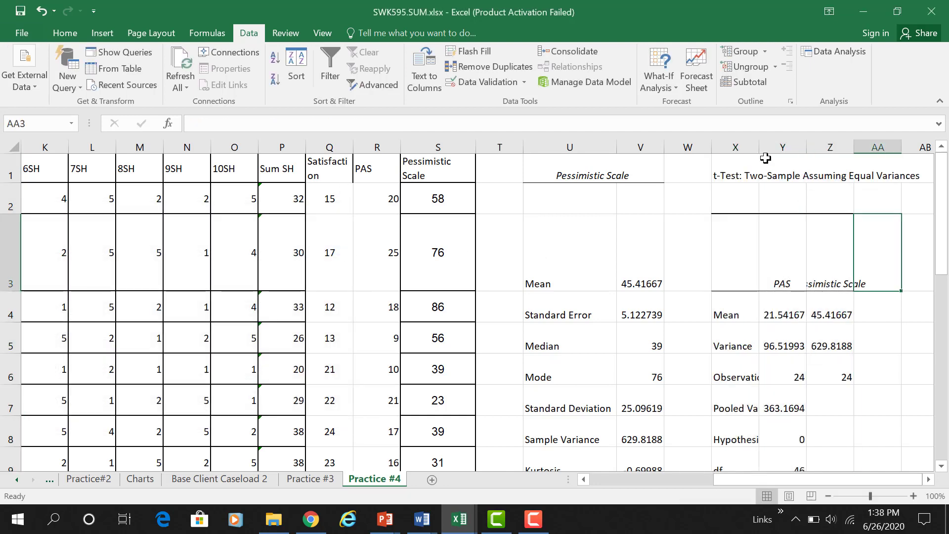
{"action": "left_click_drag", "start_coordinate": [759, 148], "coordinate": [805, 149]}
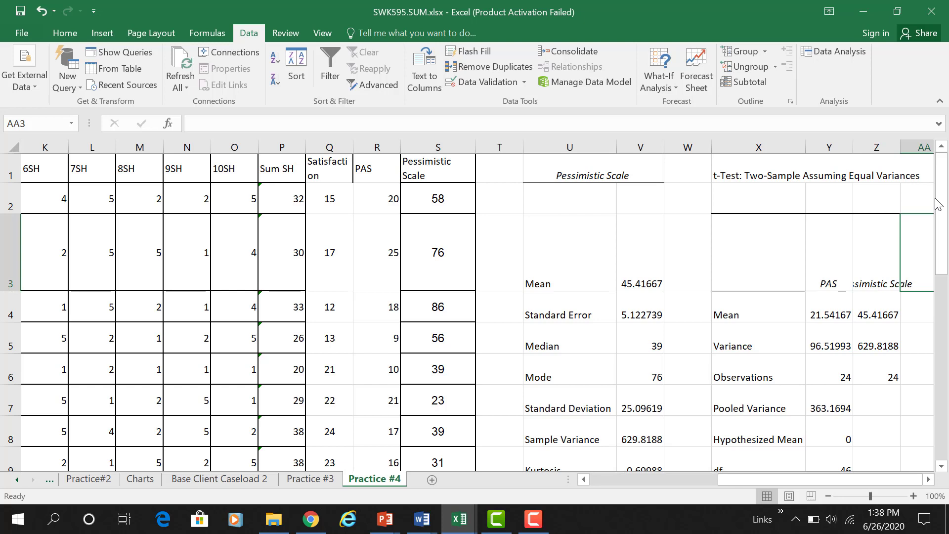
Highlight the Minimum and Maximum rows of the Pessimistic Scale statistics, U12:V13, to examine the score limits.
{"action": "left_click_drag", "start_coordinate": [941, 208], "coordinate": [942, 279]}
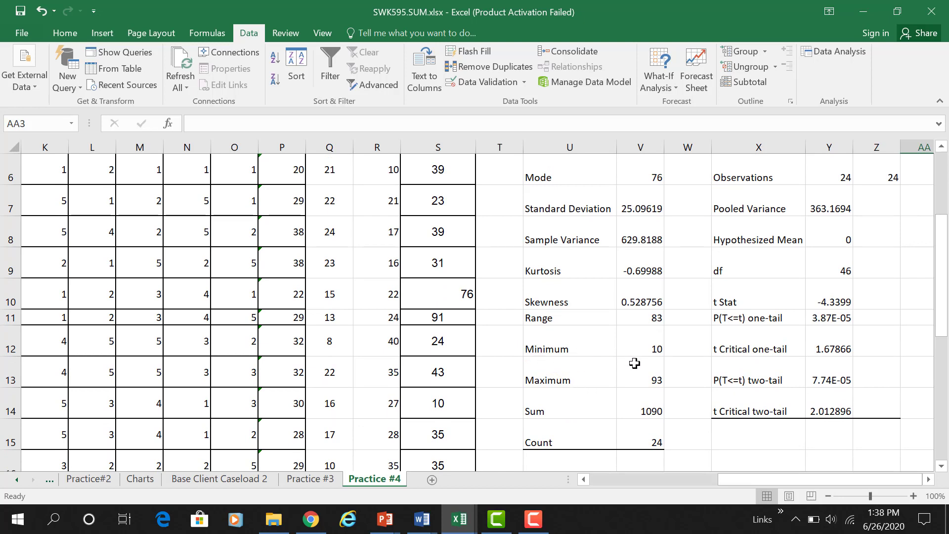
{"action": "left_click", "coordinate": [645, 378]}
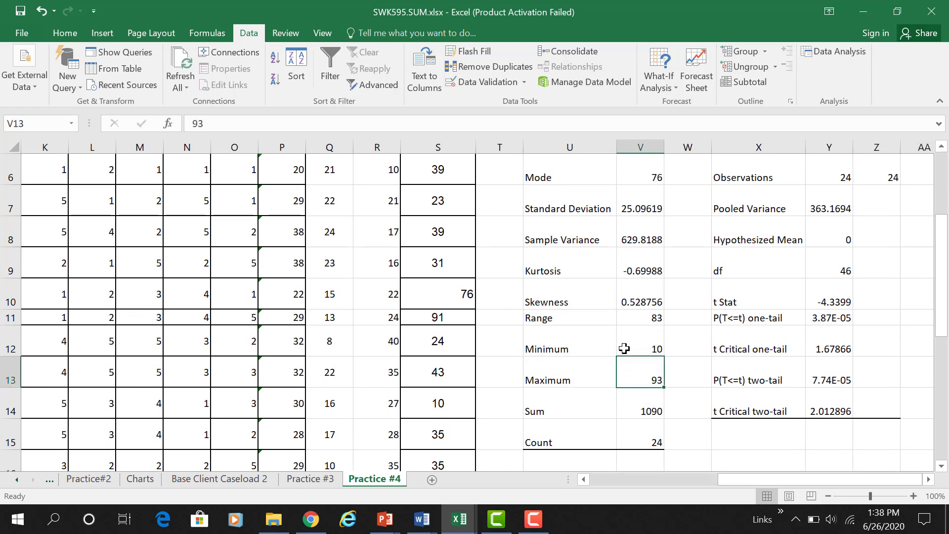
{"action": "left_click_drag", "start_coordinate": [539, 347], "coordinate": [647, 379]}
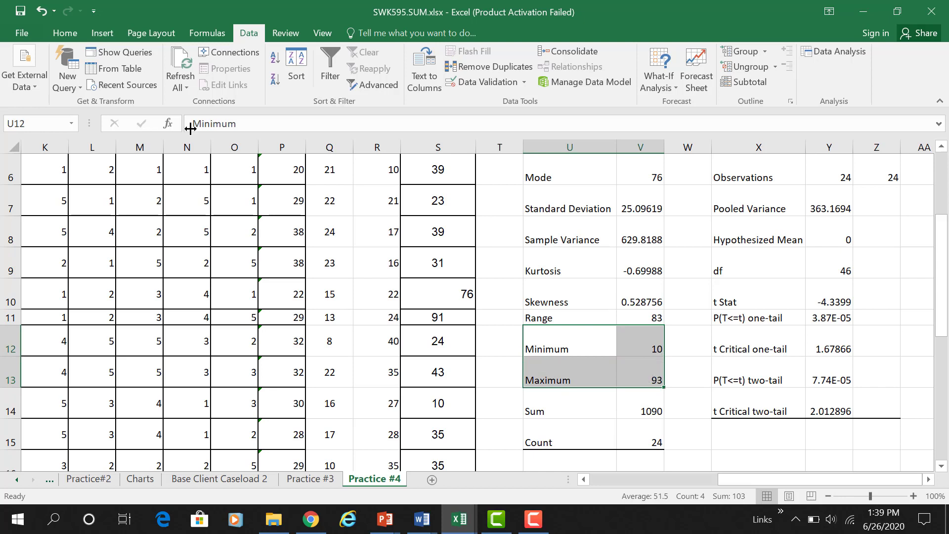
Fill the Minimum and Maximum rows of the Pessimistic Scale statistics, U12:V13, with yellow.
{"action": "left_click", "coordinate": [65, 33]}
{"action": "left_click", "coordinate": [198, 82]}
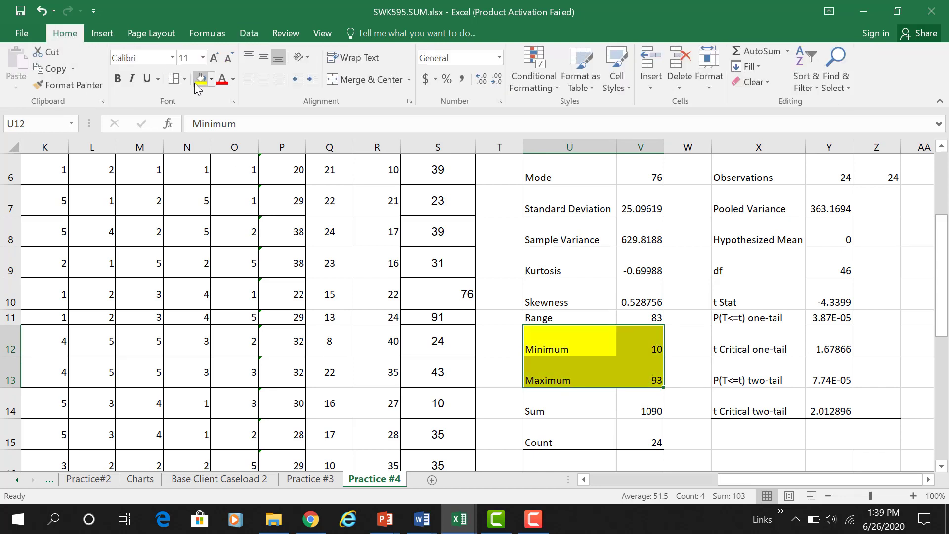
{"action": "left_click", "coordinate": [567, 409]}
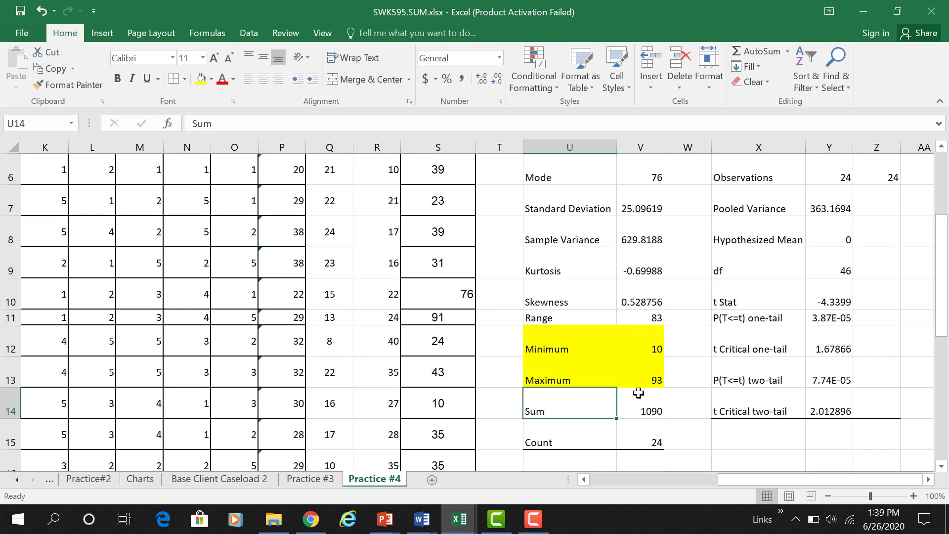
Fill the Count row of the Pessimistic Scale statistics, U15:V15, with yellow.
{"action": "right_click", "coordinate": [656, 444]}
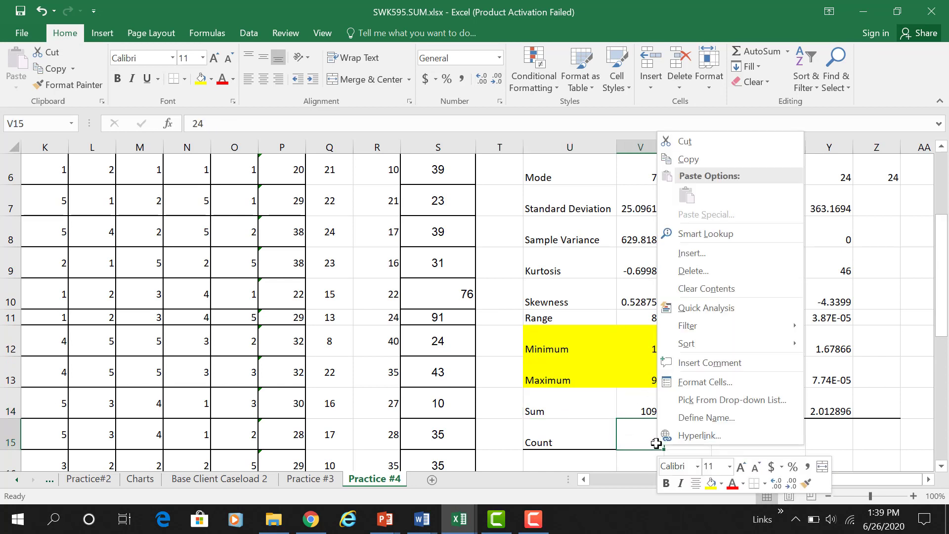
{"action": "right_click", "coordinate": [621, 443]}
{"action": "left_click", "coordinate": [547, 435]}
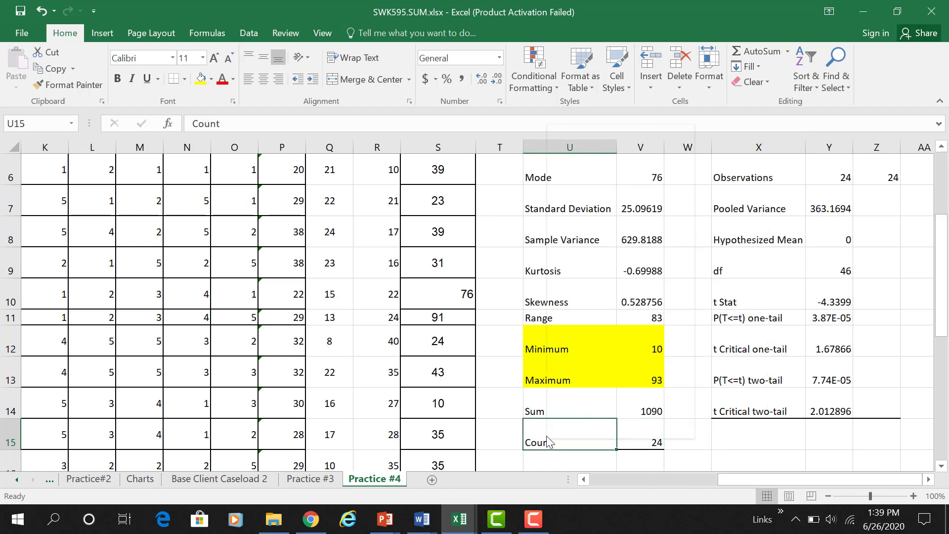
{"action": "right_click", "coordinate": [546, 435]}
{"action": "left_click_drag", "start_coordinate": [525, 445], "coordinate": [658, 446]}
{"action": "left_click", "coordinate": [200, 78]}
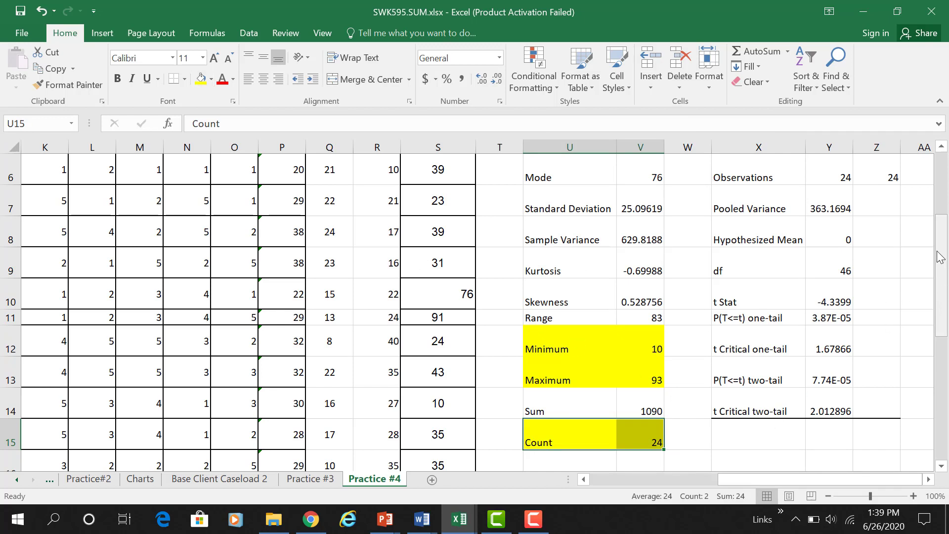
Fill the Mean row, U3:V3, and the Standard Deviation row, U7:V7, of the Pessimistic Scale statistics with yellow.
{"action": "left_click_drag", "start_coordinate": [942, 250], "coordinate": [941, 213]}
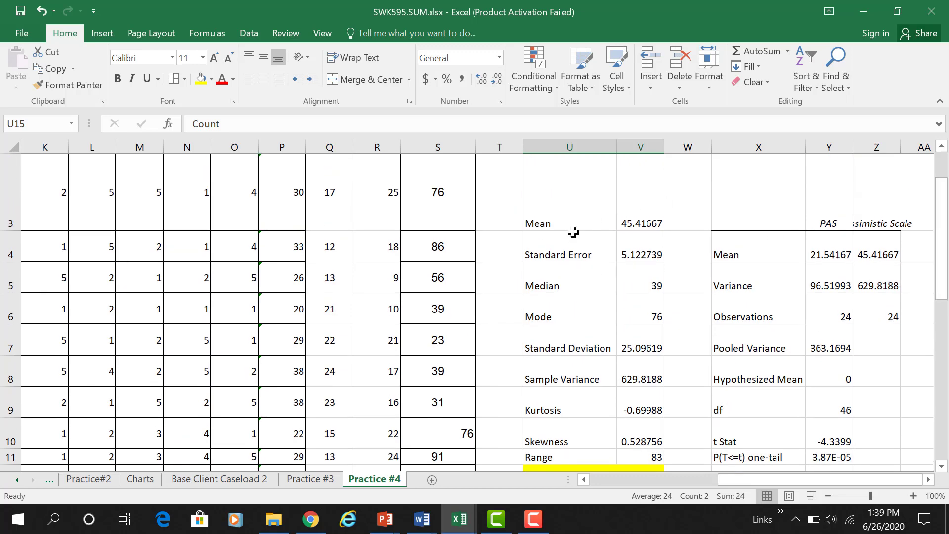
{"action": "left_click_drag", "start_coordinate": [542, 220], "coordinate": [630, 209]}
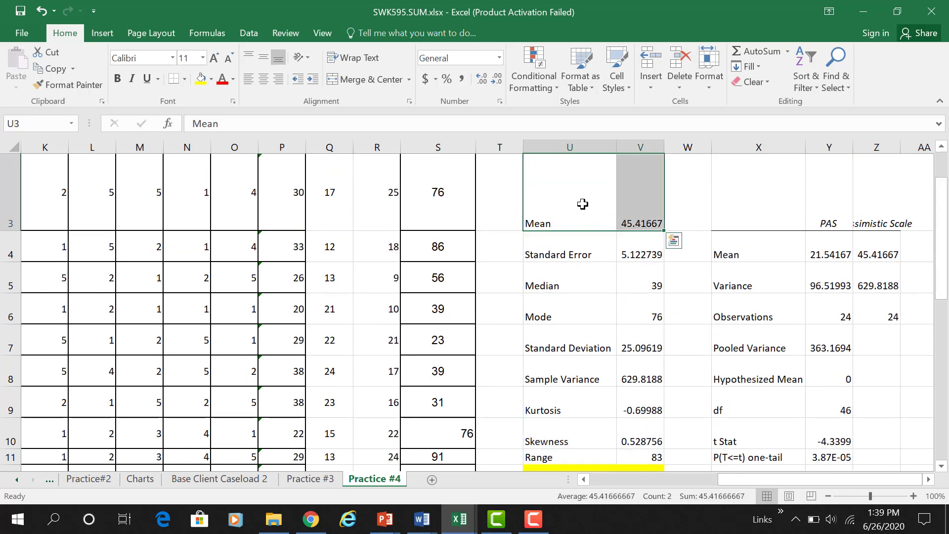
{"action": "left_click", "coordinate": [200, 80]}
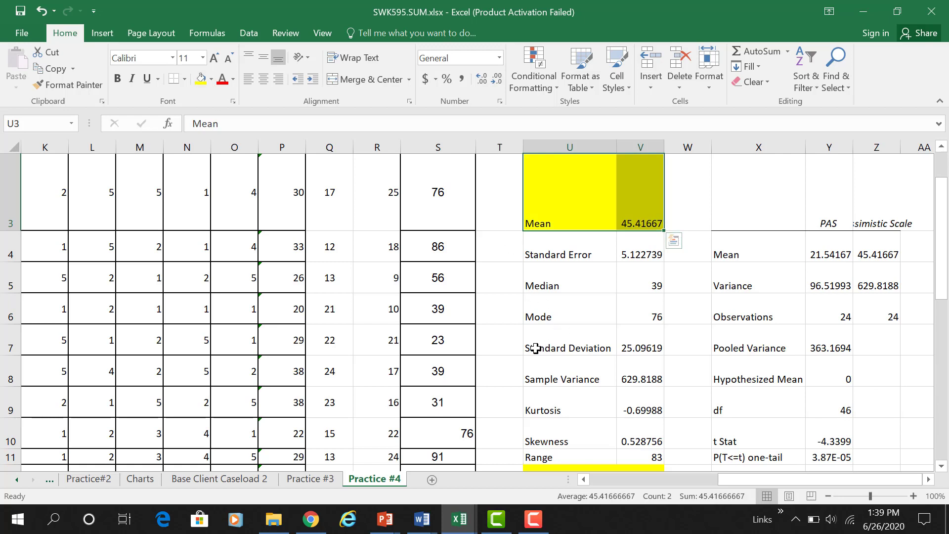
{"action": "left_click", "coordinate": [609, 340]}
{"action": "left_click_drag", "start_coordinate": [608, 341], "coordinate": [626, 342]}
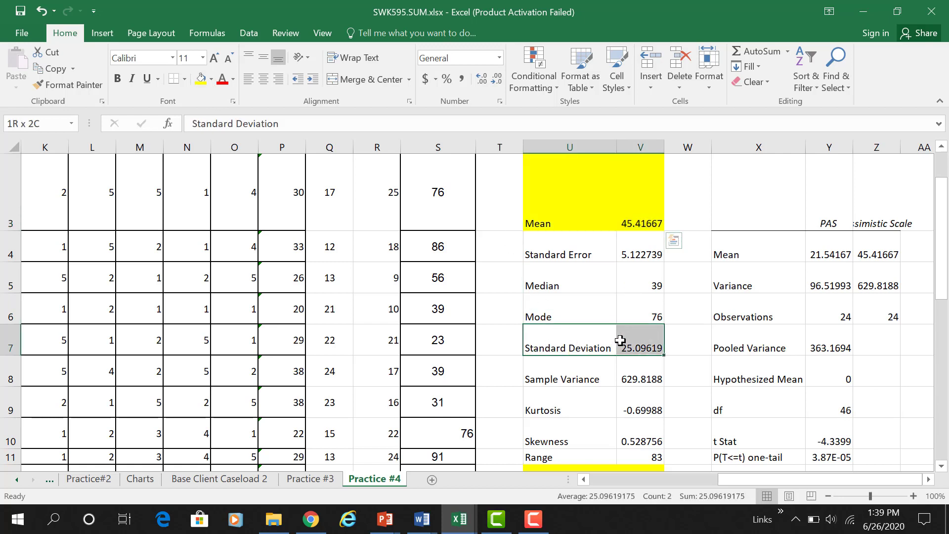
{"action": "left_click", "coordinate": [200, 80]}
Widen column Z so the Pessimistic Scale heading in the t-test results is fully readable.
{"action": "left_click", "coordinate": [737, 411]}
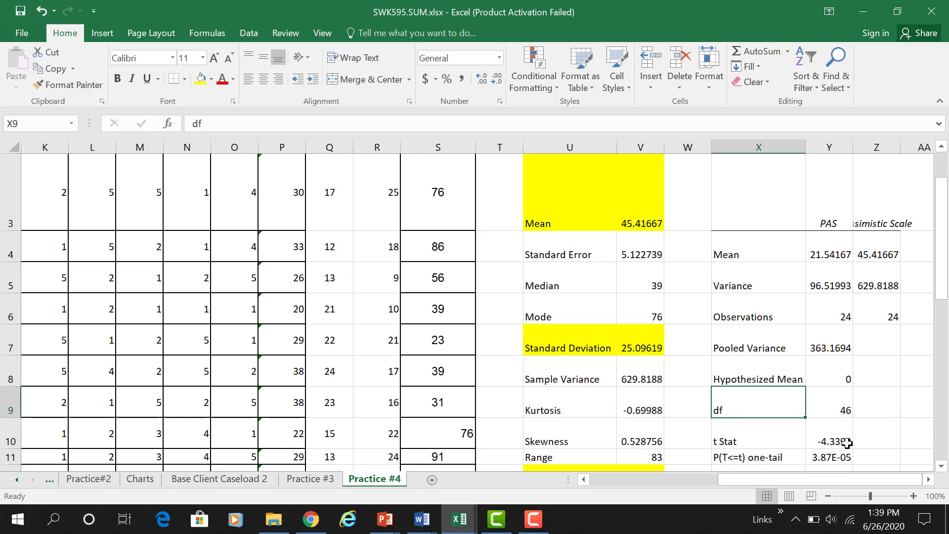
{"action": "left_click", "coordinate": [946, 287]}
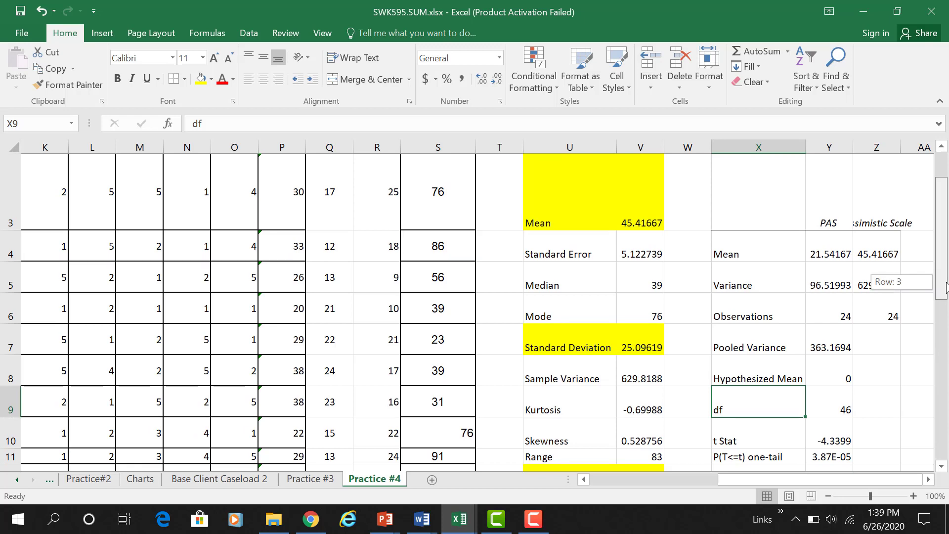
{"action": "left_click_drag", "start_coordinate": [946, 287], "coordinate": [935, 240]}
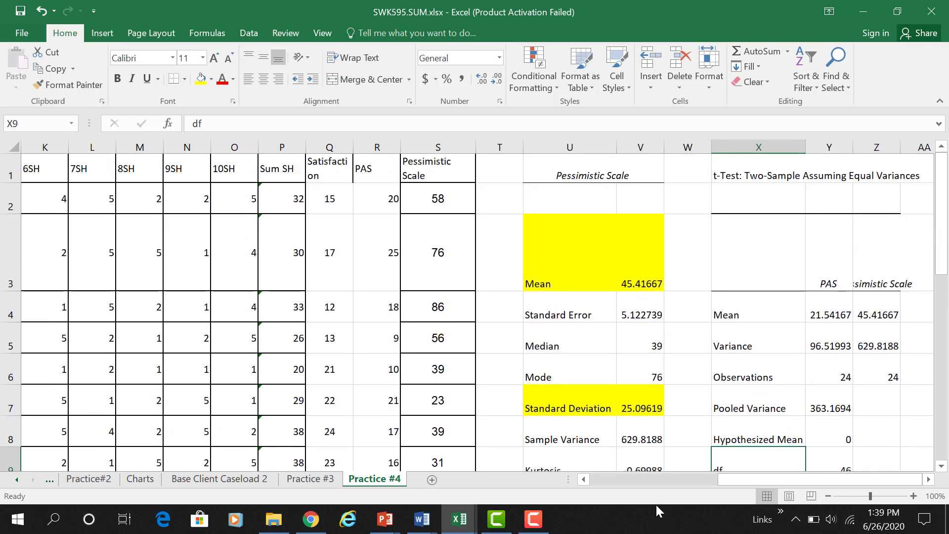
{"action": "left_click_drag", "start_coordinate": [750, 481], "coordinate": [836, 477]}
{"action": "left_click", "coordinate": [744, 181]}
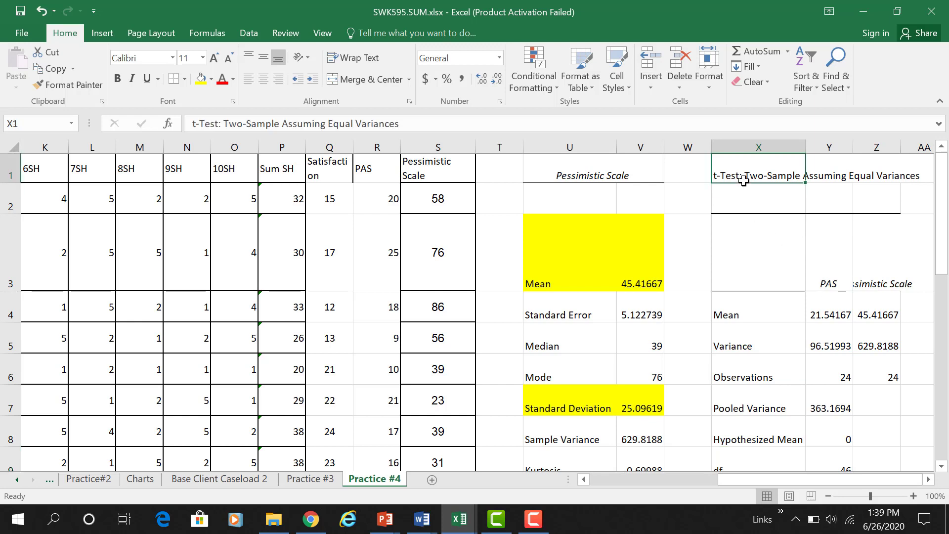
{"action": "key", "text": "Right"}
{"action": "key", "text": "Right"}
{"action": "key", "text": "Right"}
{"action": "key", "text": "Right"}
{"action": "key", "text": "Right"}
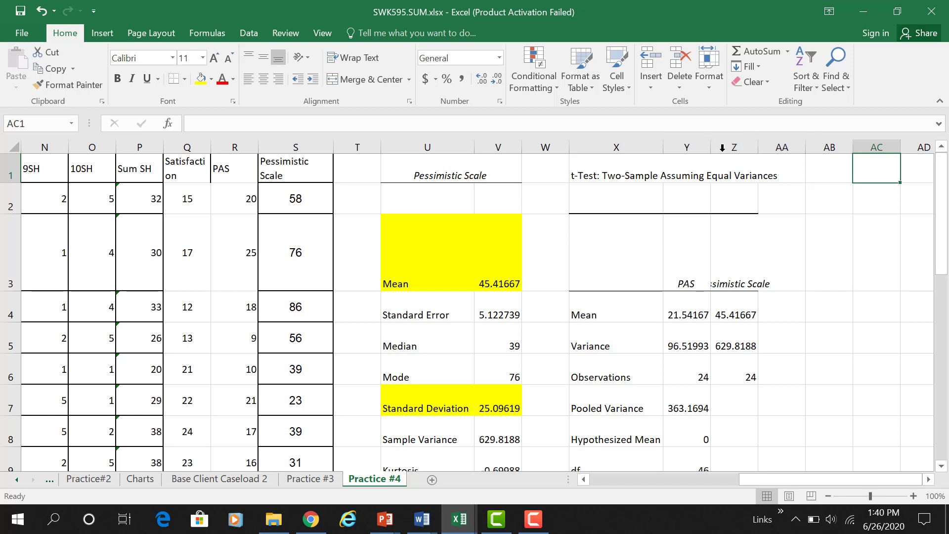
{"action": "left_click_drag", "start_coordinate": [757, 147], "coordinate": [789, 147]}
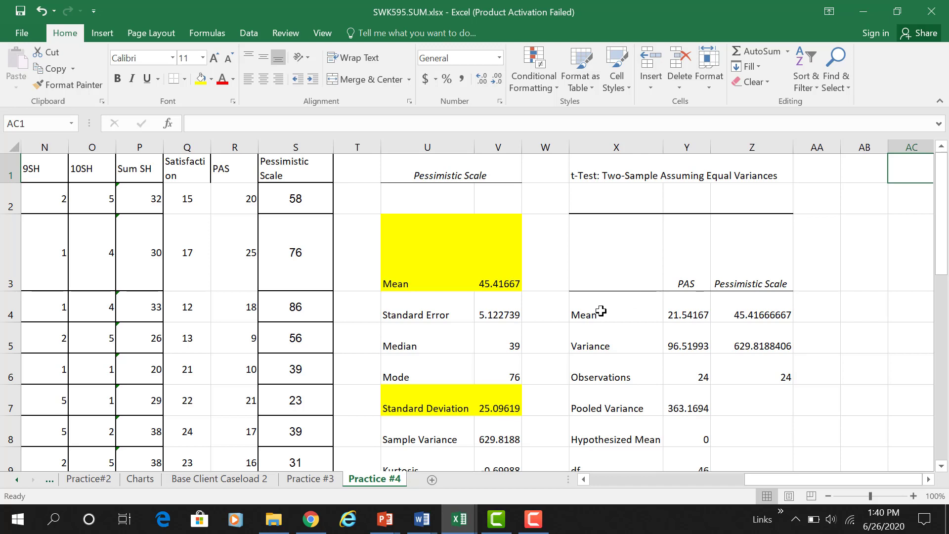
Fill the Mean row of the t-test results, X4:Z4, with yellow.
{"action": "left_click_drag", "start_coordinate": [600, 311], "coordinate": [730, 311]}
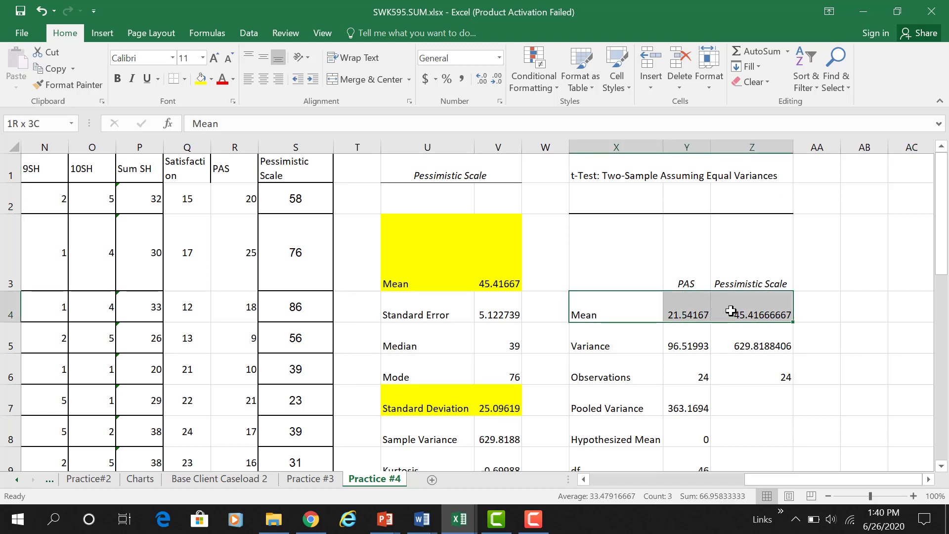
{"action": "left_click", "coordinate": [201, 85]}
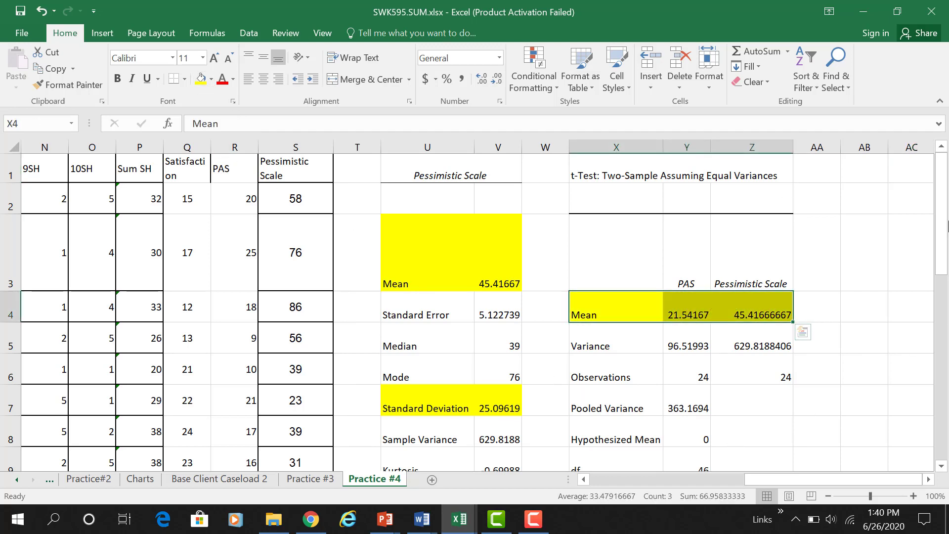
{"action": "left_click_drag", "start_coordinate": [947, 225], "coordinate": [941, 264]}
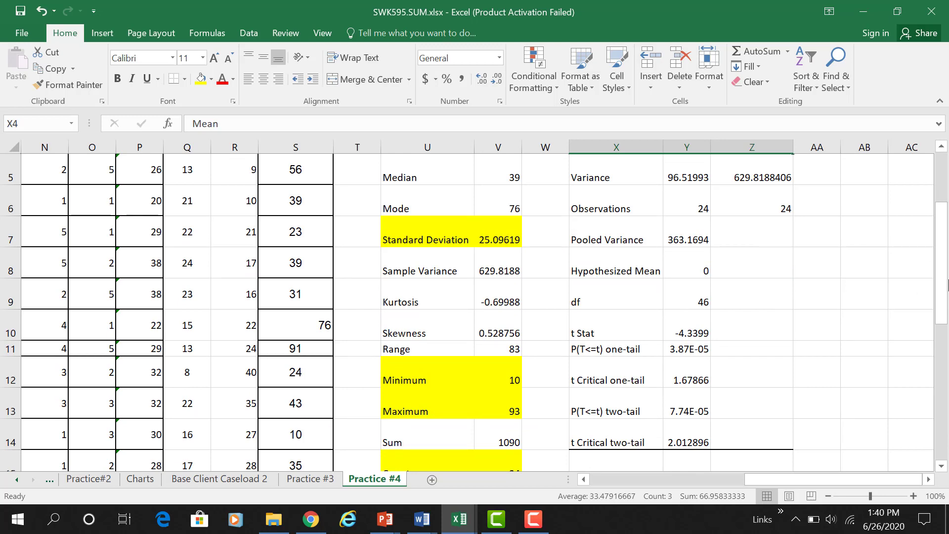
{"action": "left_click_drag", "start_coordinate": [947, 260], "coordinate": [941, 150]}
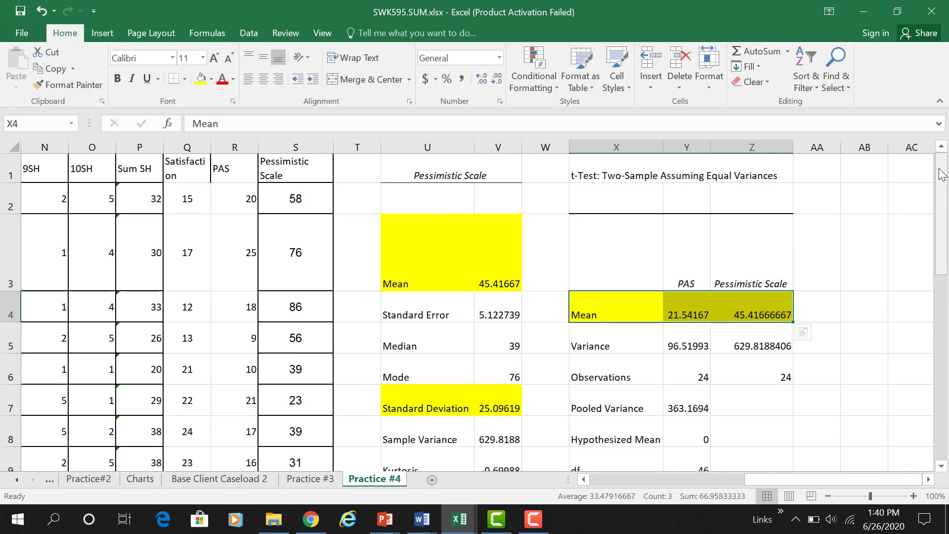
{"action": "mouse_move", "coordinate": [942, 174]}
{"action": "left_mouse_down"}
{"action": "mouse_move", "coordinate": [943, 257]}
{"action": "mouse_move", "coordinate": [940, 183]}
{"action": "left_mouse_up"}
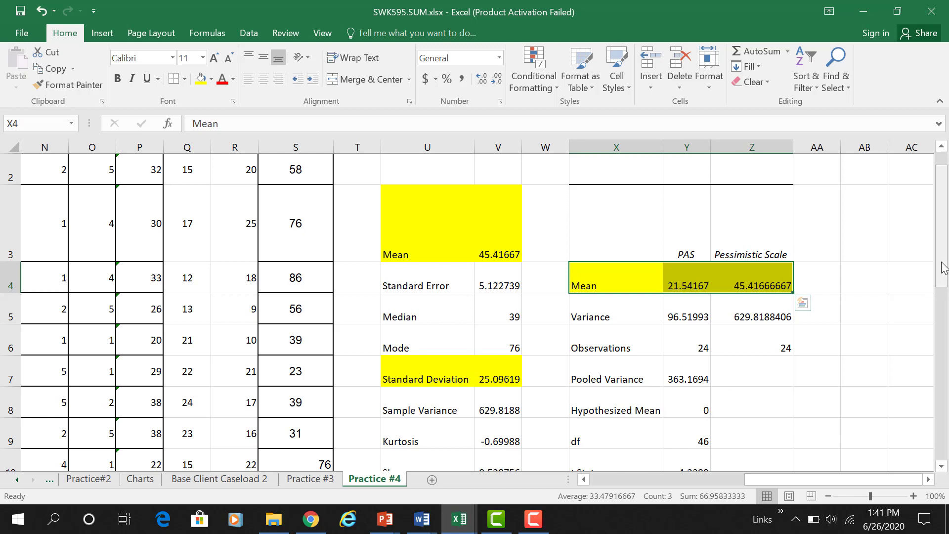
{"action": "left_click_drag", "start_coordinate": [941, 269], "coordinate": [941, 243]}
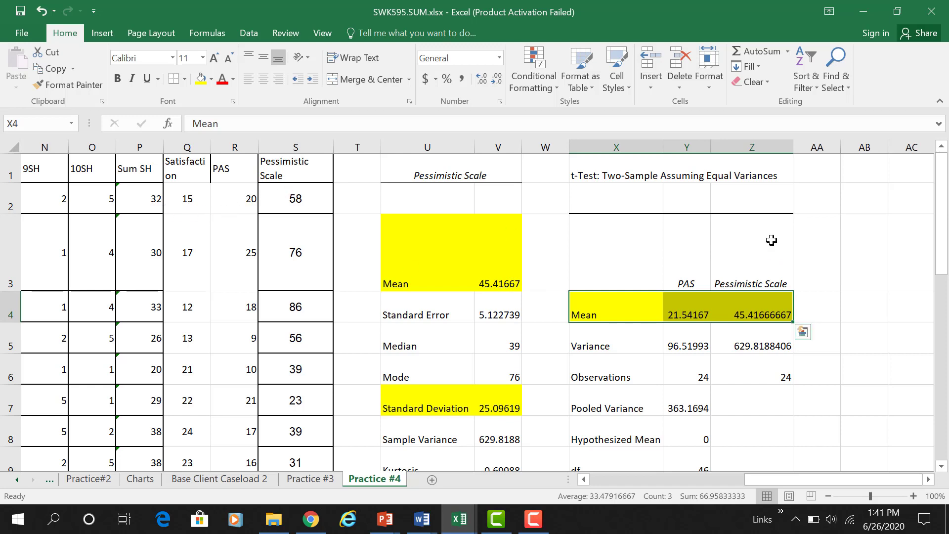
Start a Descriptive Statistics analysis and set its input range to the PAS column, $R$1:$R$25.
{"action": "left_click_drag", "start_coordinate": [941, 212], "coordinate": [944, 335]}
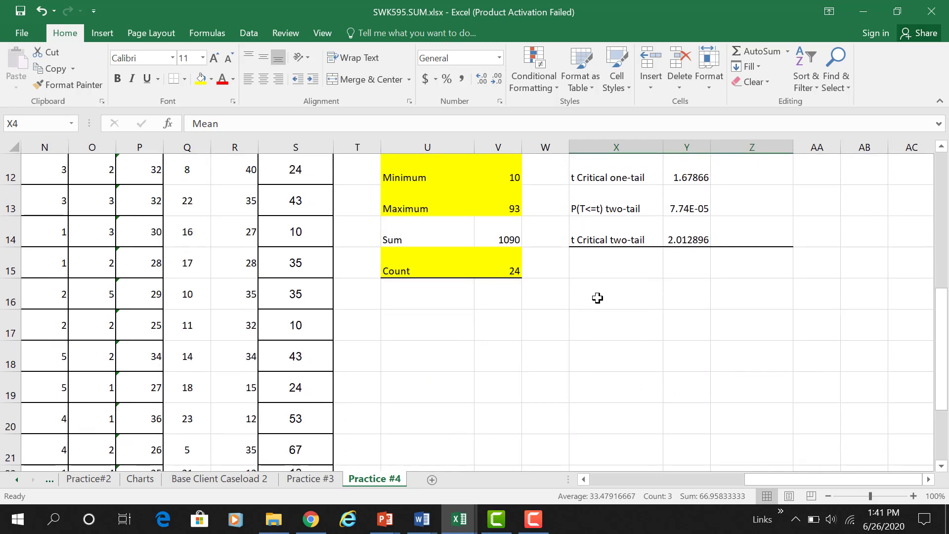
{"action": "left_click", "coordinate": [400, 317]}
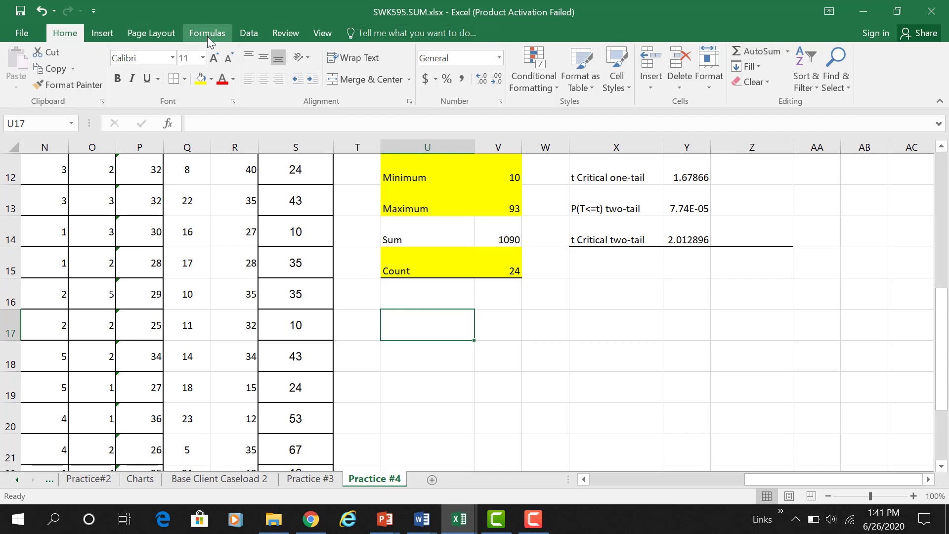
{"action": "left_click", "coordinate": [257, 26]}
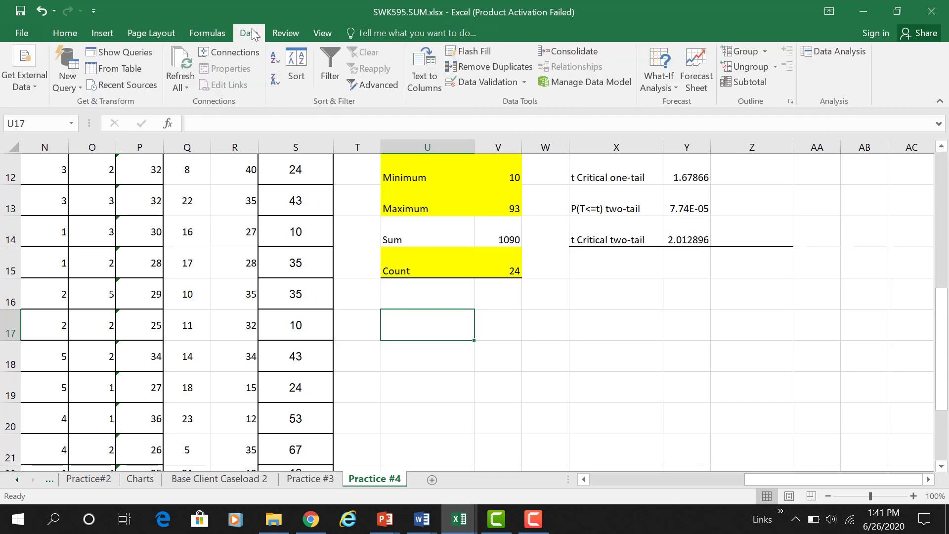
{"action": "left_click", "coordinate": [844, 52]}
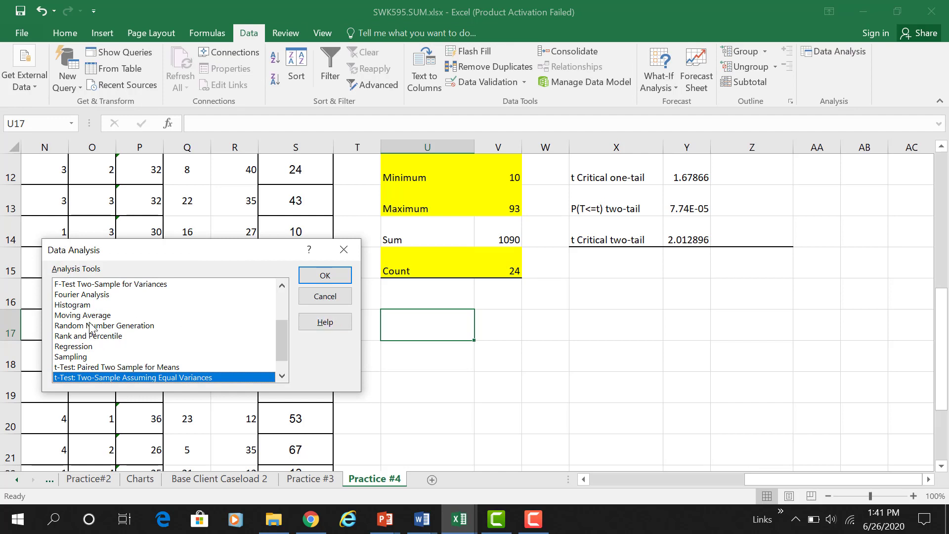
{"action": "left_click_drag", "start_coordinate": [282, 336], "coordinate": [283, 289]}
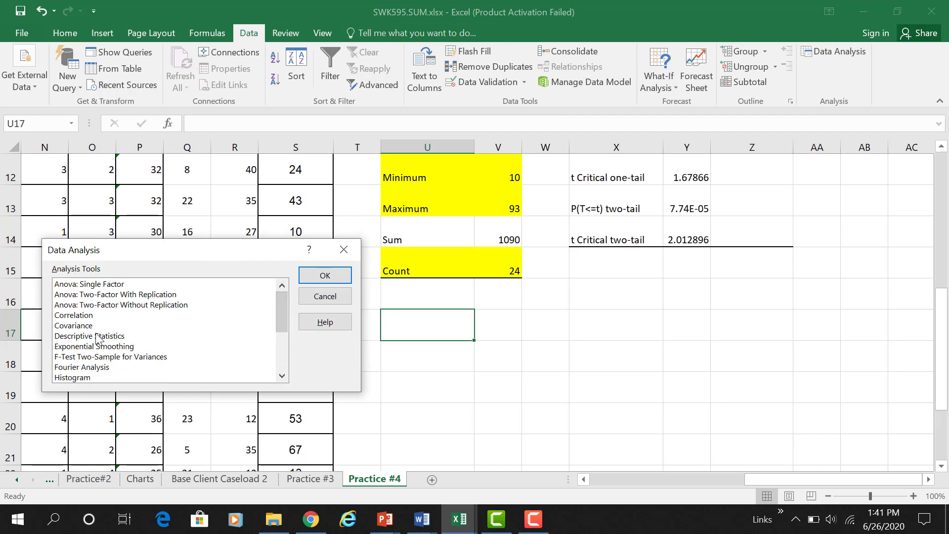
{"action": "left_click", "coordinate": [123, 336]}
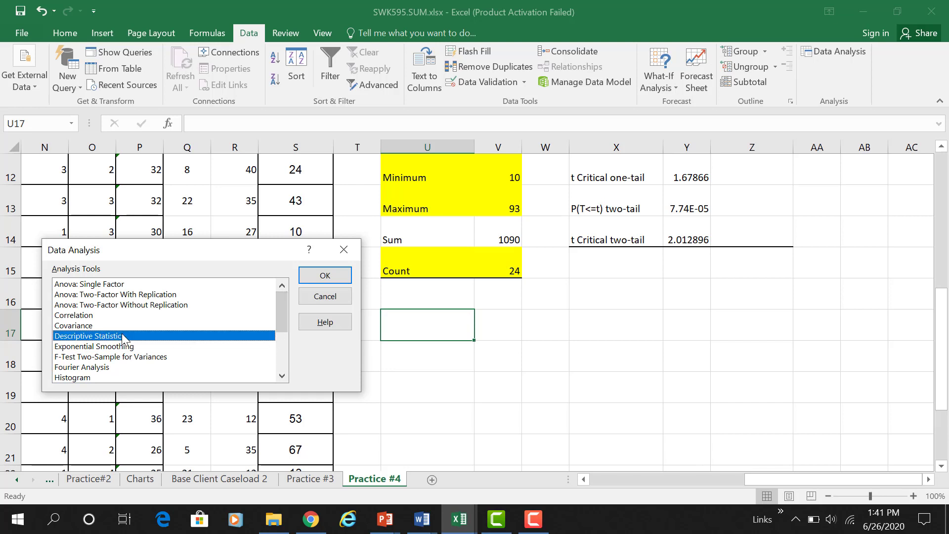
{"action": "left_click", "coordinate": [321, 274]}
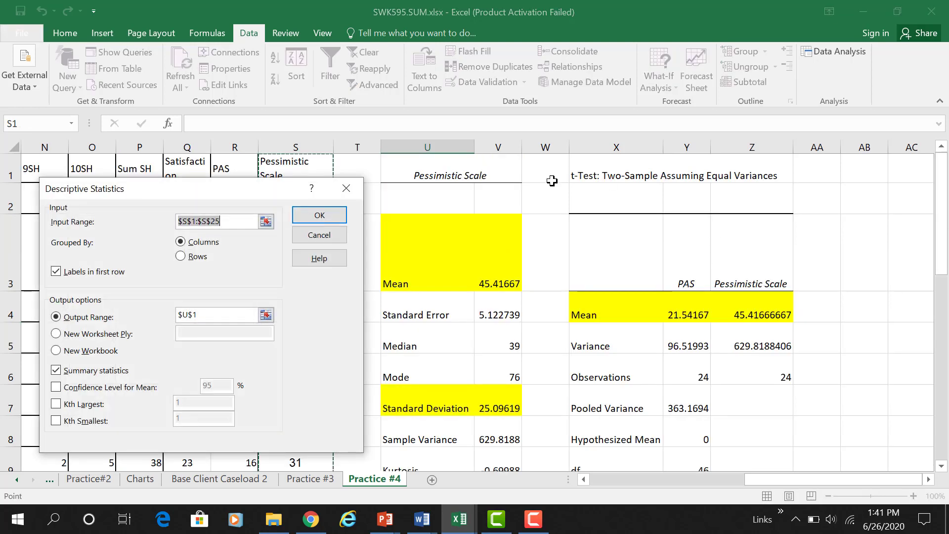
{"action": "left_click_drag", "start_coordinate": [201, 193], "coordinate": [775, 246]}
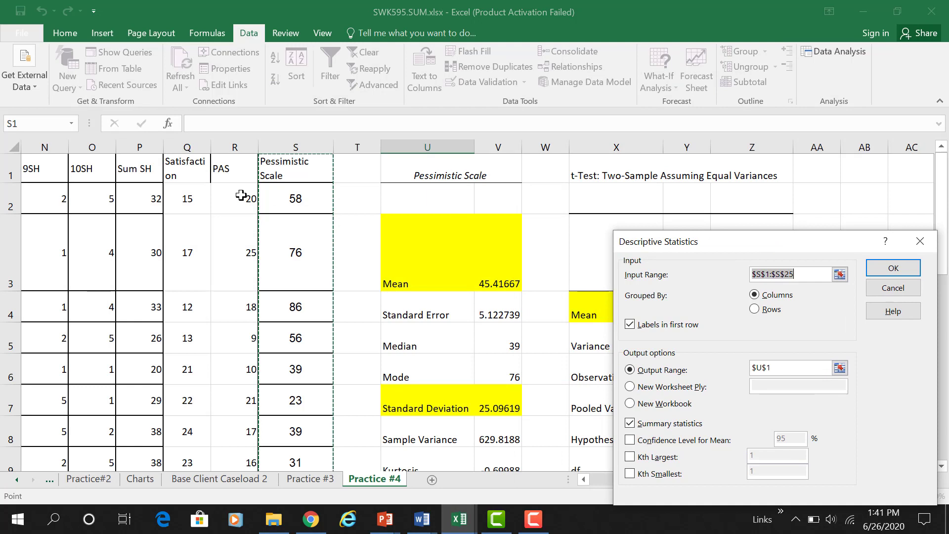
{"action": "left_click_drag", "start_coordinate": [229, 173], "coordinate": [257, 421]}
{"action": "left_click_drag", "start_coordinate": [233, 512], "coordinate": [245, 425]}
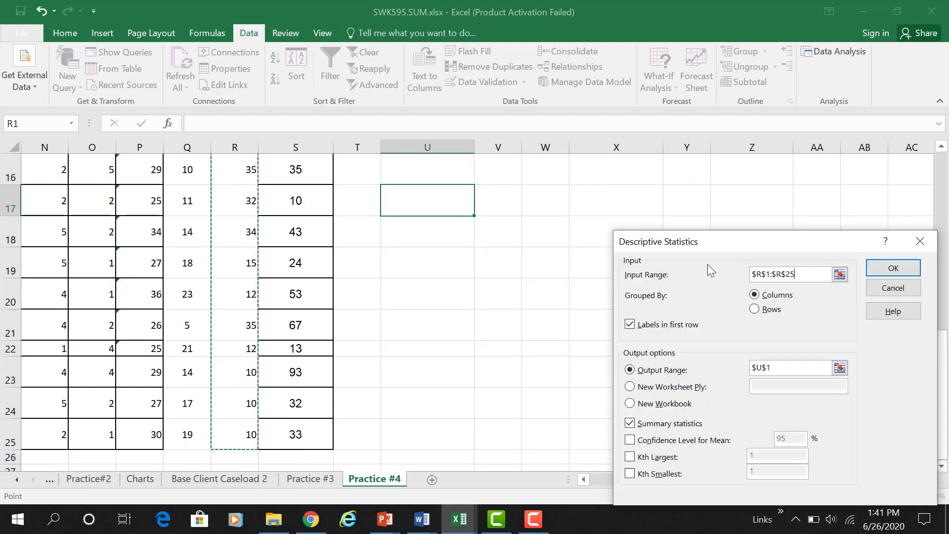
Set the output range to $U$17 and run the PAS descriptive statistics with first-row labels and summary statistics.
{"action": "double_click", "coordinate": [782, 364]}
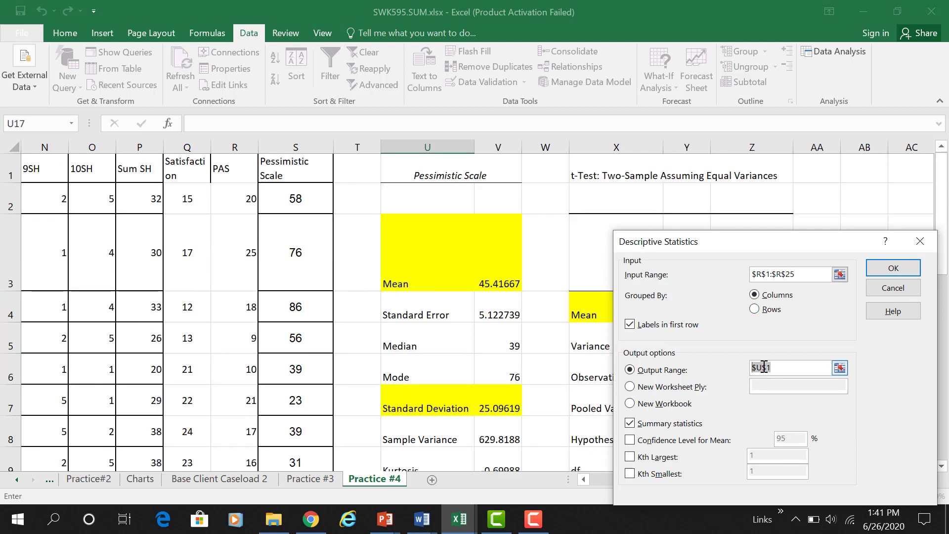
{"action": "key", "text": "BackSpace"}
{"action": "left_click_drag", "start_coordinate": [940, 207], "coordinate": [948, 261]}
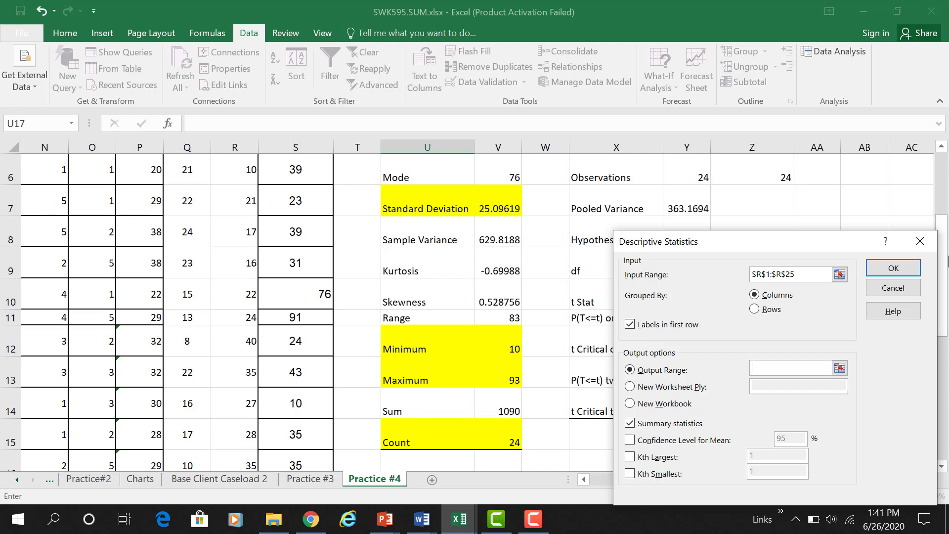
{"action": "left_click", "coordinate": [393, 462]}
{"action": "key", "text": "Down"}
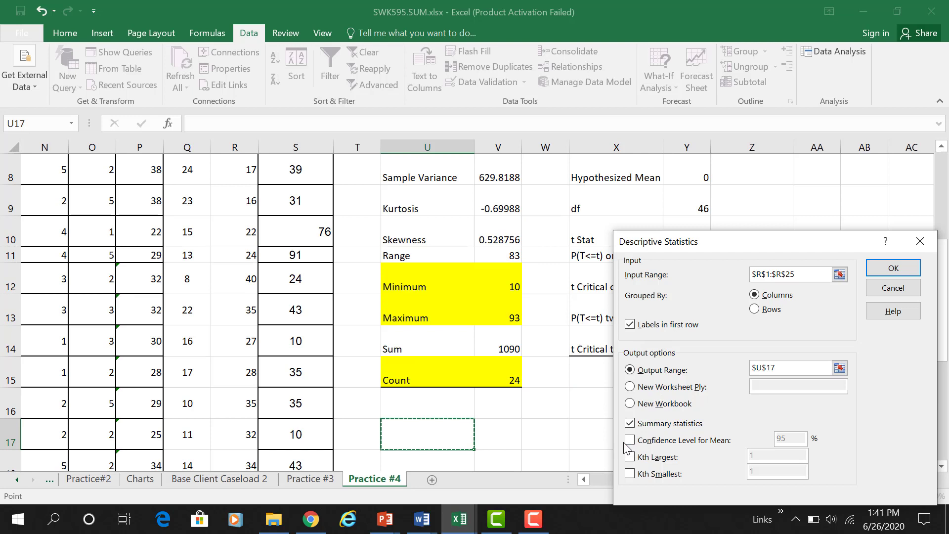
{"action": "left_click", "coordinate": [880, 271]}
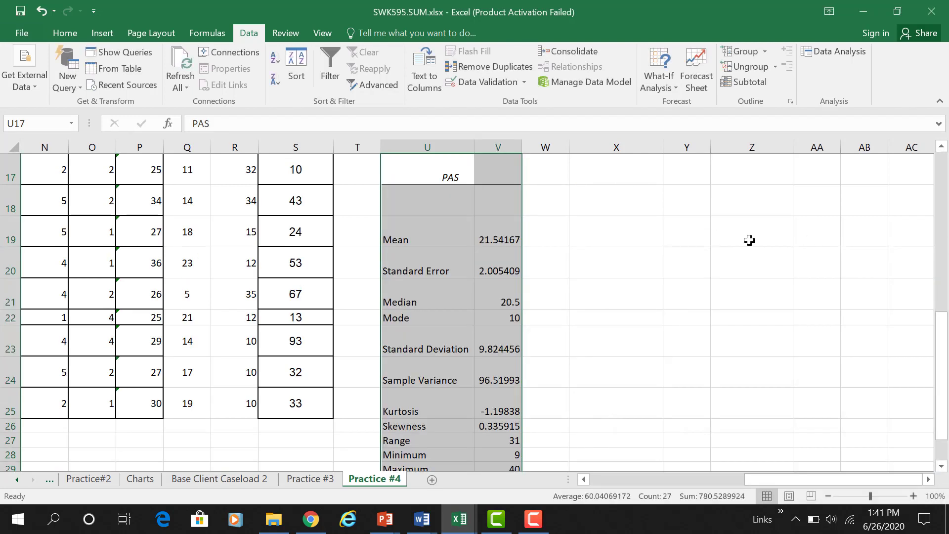
Fill the Mean row U19:V19 and the Standard Deviation row U23:V23 of the PAS statistics with yellow.
{"action": "left_click_drag", "start_coordinate": [427, 243], "coordinate": [495, 241]}
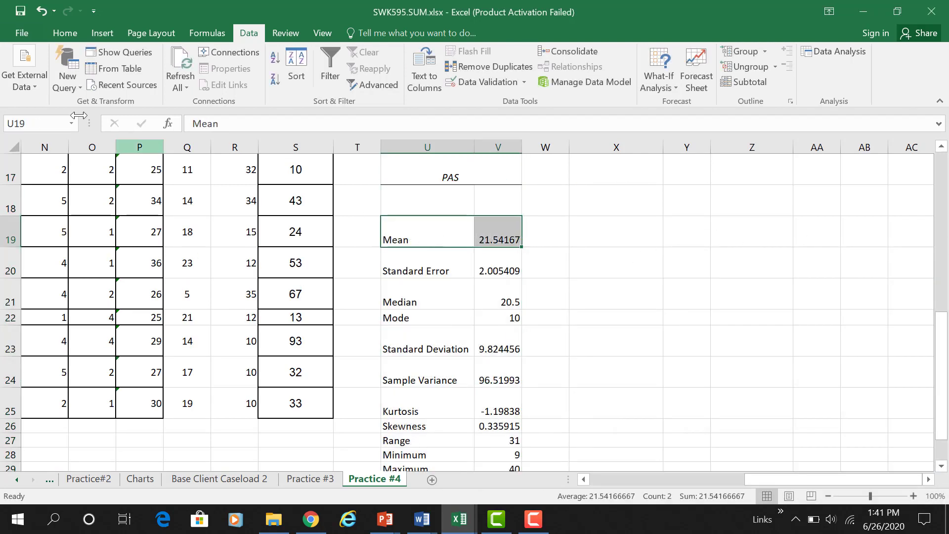
{"action": "left_click", "coordinate": [71, 34]}
{"action": "left_click", "coordinate": [200, 79]}
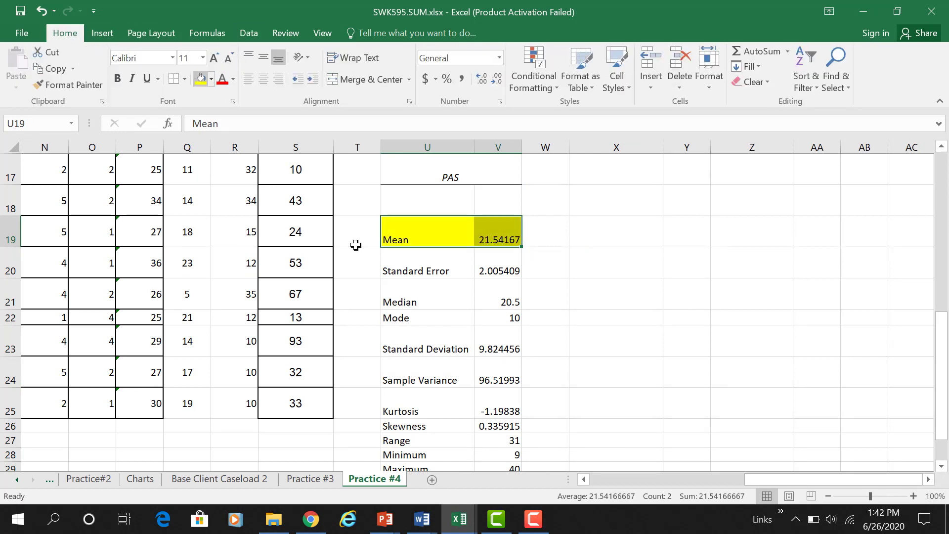
{"action": "left_click_drag", "start_coordinate": [407, 346], "coordinate": [494, 346]}
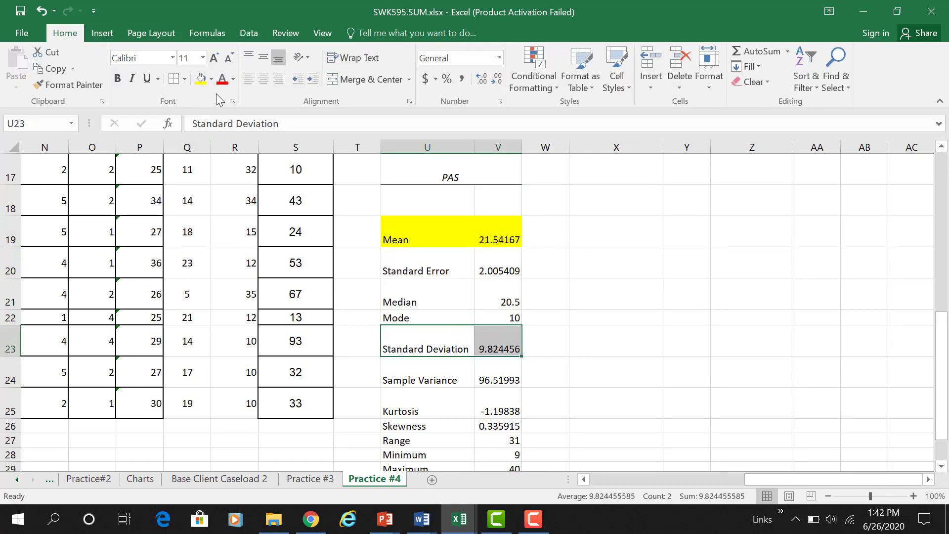
{"action": "left_click", "coordinate": [200, 79]}
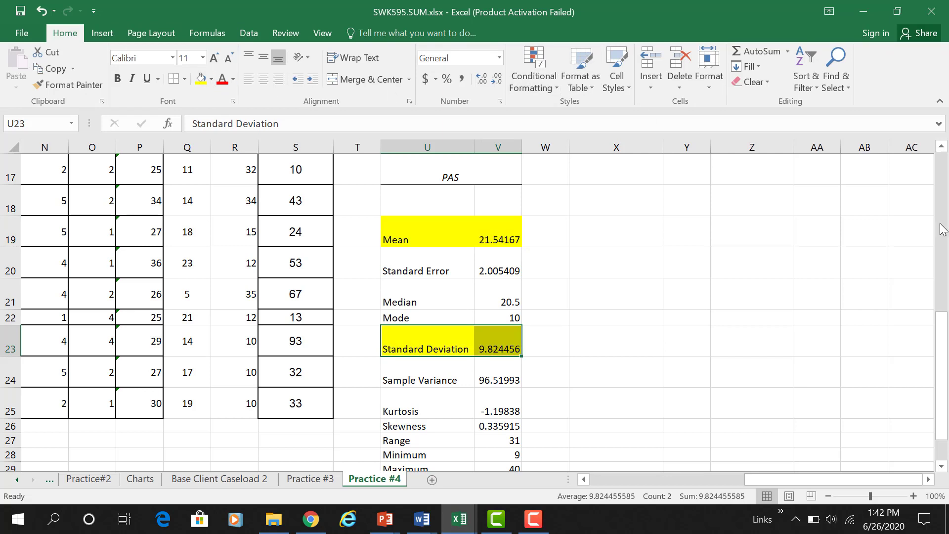
Fill the Minimum and Maximum rows of the PAS statistics, U28:V29, with yellow.
{"action": "left_click_drag", "start_coordinate": [941, 327], "coordinate": [939, 368]}
{"action": "left_click_drag", "start_coordinate": [417, 392], "coordinate": [489, 402]}
{"action": "left_click", "coordinate": [201, 79]}
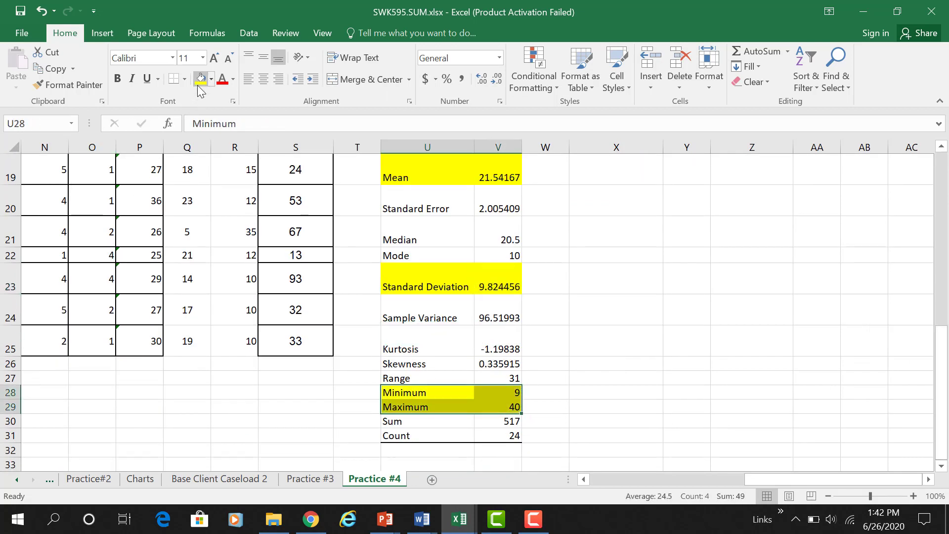
{"action": "left_click_drag", "start_coordinate": [582, 419], "coordinate": [583, 409]}
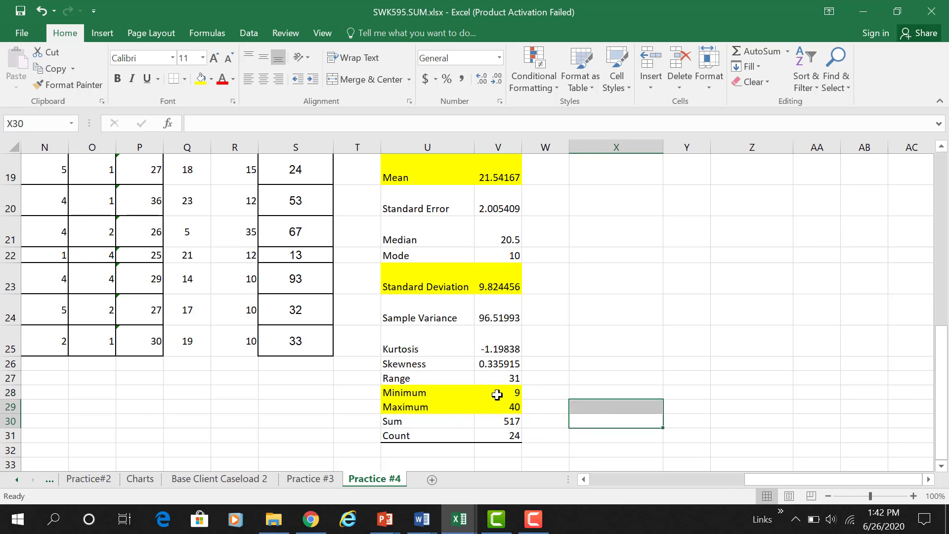
Calculate the PAS column's standard deviation in R26 with the STDEV function over R2:R25.
{"action": "left_click_drag", "start_coordinate": [939, 331], "coordinate": [915, 321]}
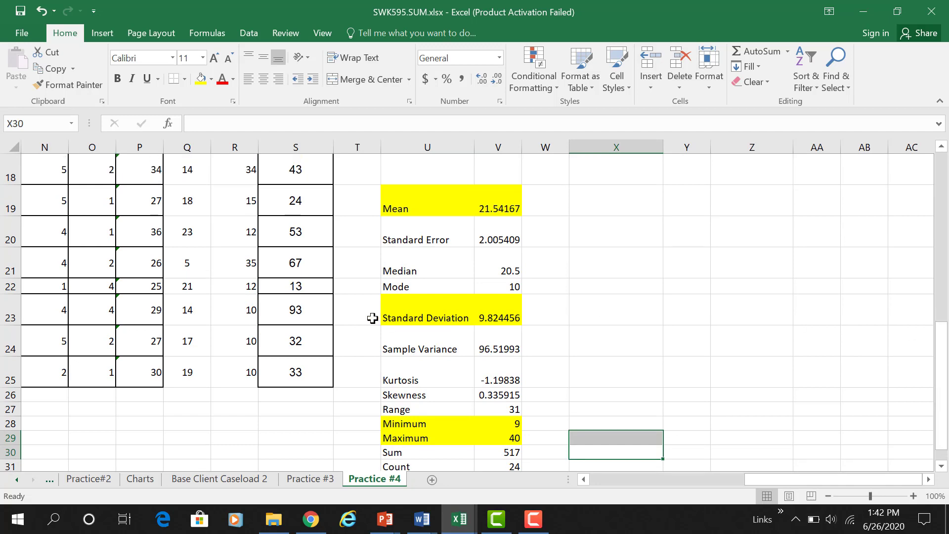
{"action": "left_click", "coordinate": [226, 397]}
{"action": "type", "text": "="}
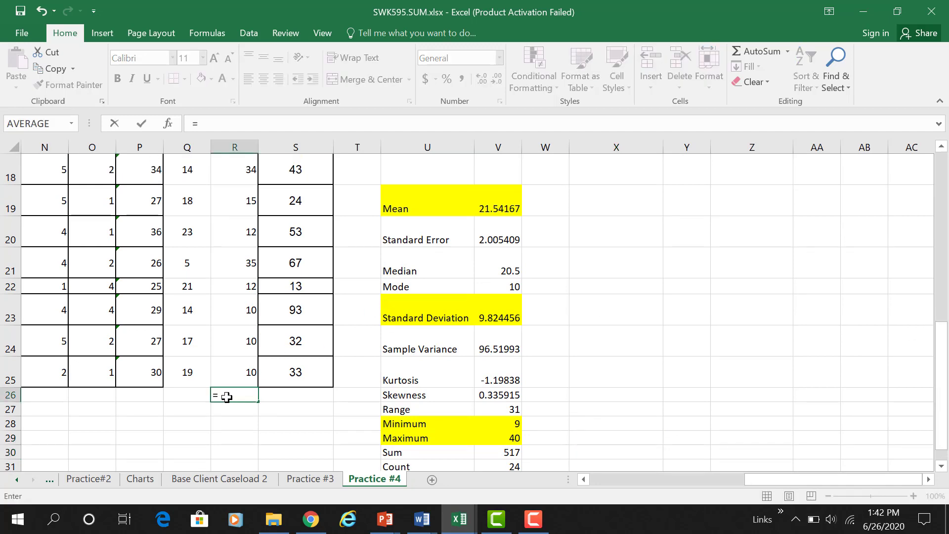
{"action": "type", "text": "st"}
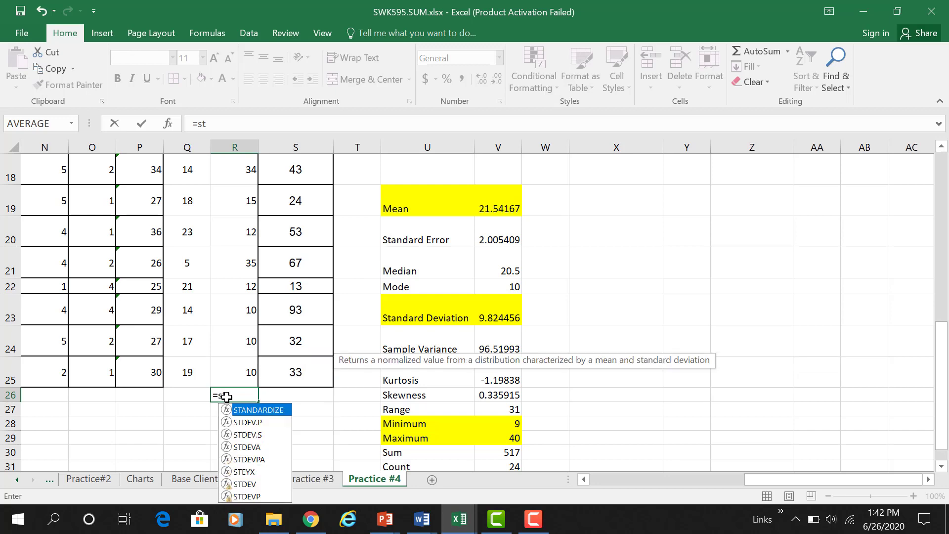
{"action": "double_click", "coordinate": [247, 484]}
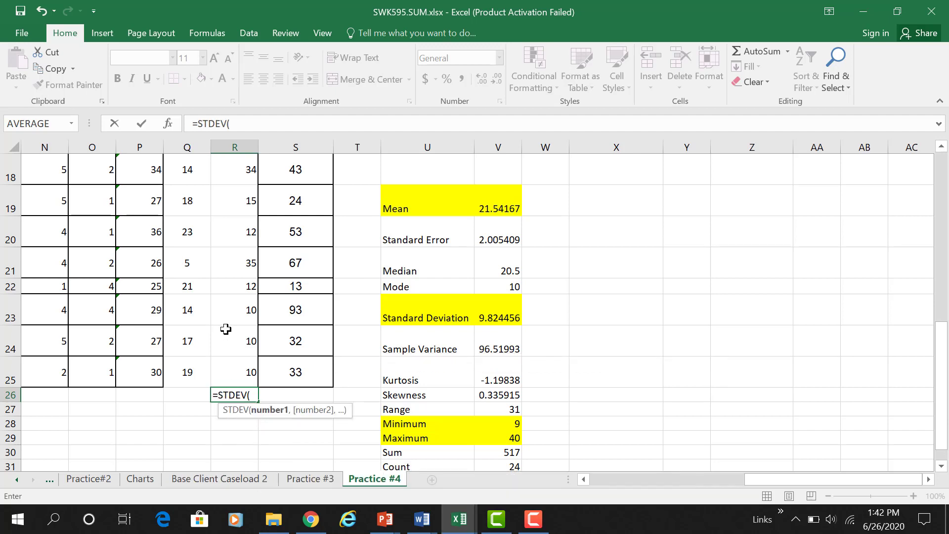
{"action": "left_click_drag", "start_coordinate": [238, 375], "coordinate": [235, 191]}
{"action": "key", "text": "Return"}
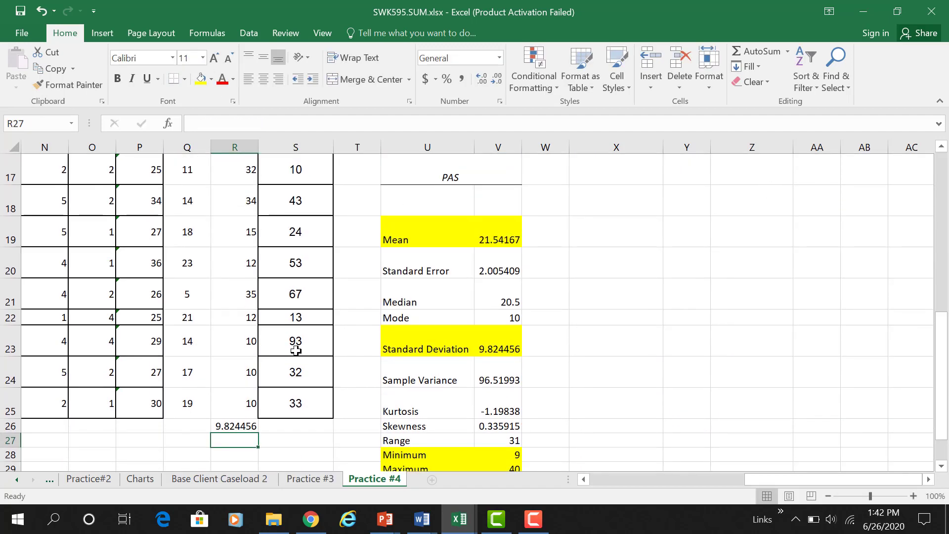
Calculate the Pessimistic Scale column's standard deviation in S26 with the STDEV function over S2:S25.
{"action": "left_click", "coordinate": [286, 428]}
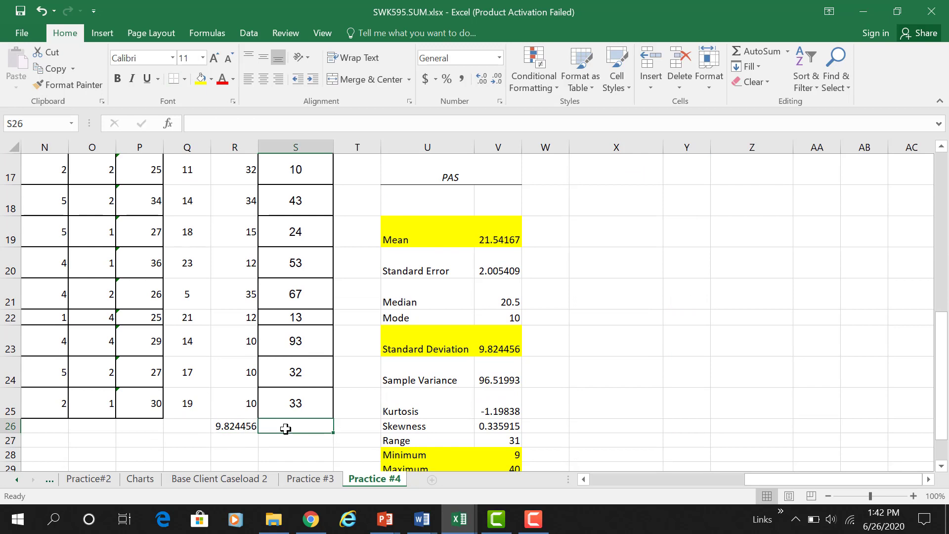
{"action": "type", "text": "=d"}
{"action": "key", "text": "BackSpace"}
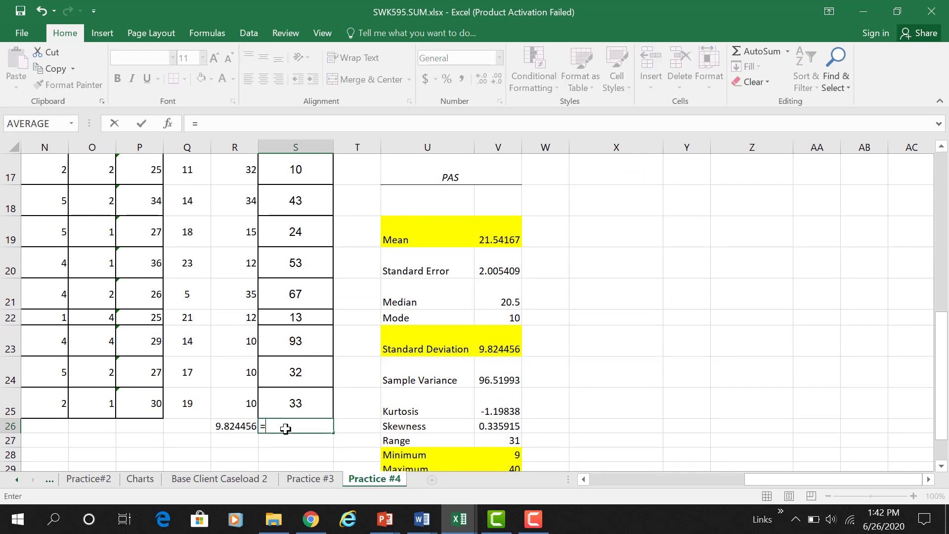
{"action": "type", "text": "st"}
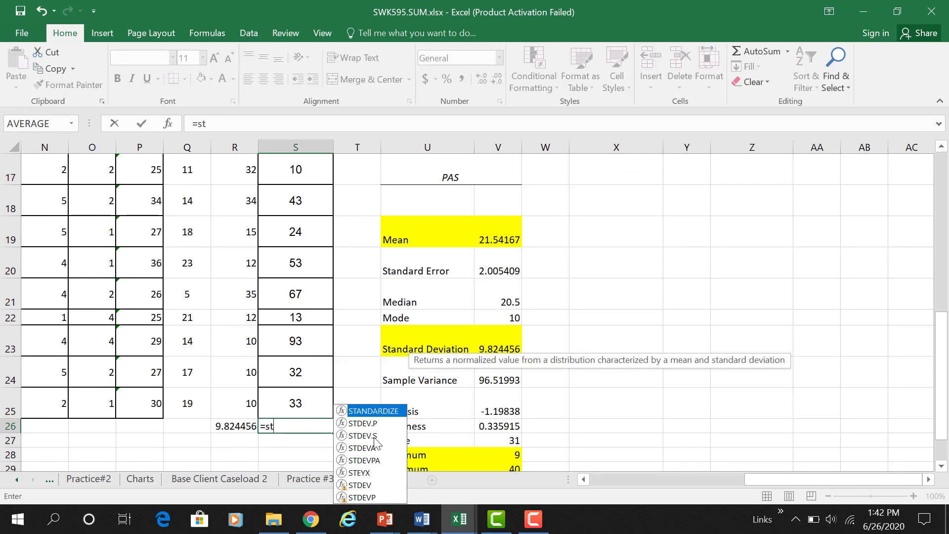
{"action": "left_click", "coordinate": [372, 486]}
{"action": "double_click", "coordinate": [372, 486]}
{"action": "left_click_drag", "start_coordinate": [304, 401], "coordinate": [297, 191]}
{"action": "key", "text": "Return"}
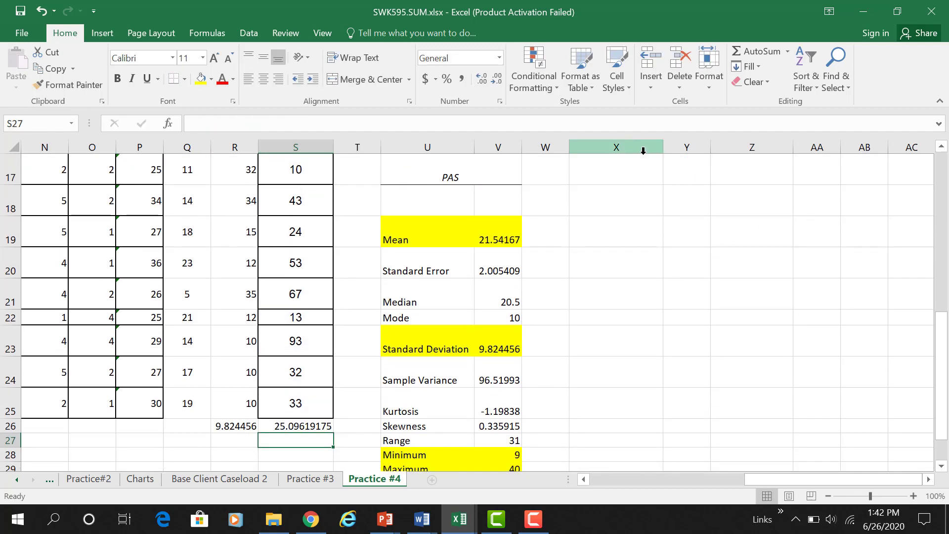
Fill the two standard deviation results in R26:S26 with yellow.
{"action": "left_click", "coordinate": [236, 428]}
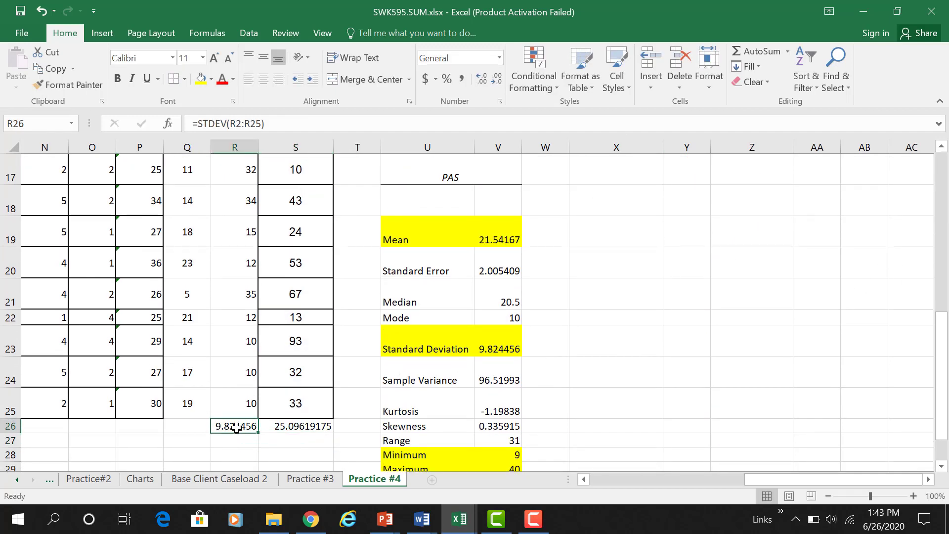
{"action": "left_click_drag", "start_coordinate": [236, 428], "coordinate": [277, 428]}
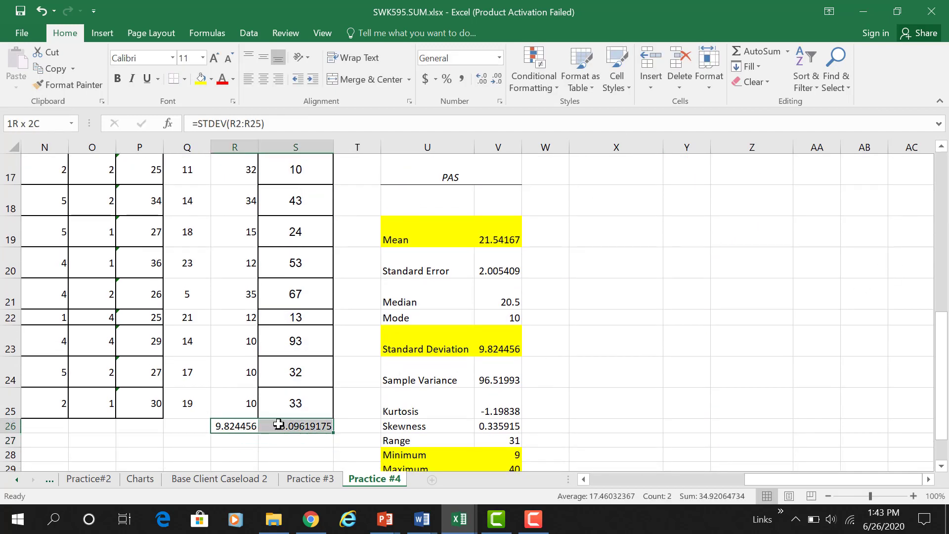
{"action": "left_click", "coordinate": [200, 84]}
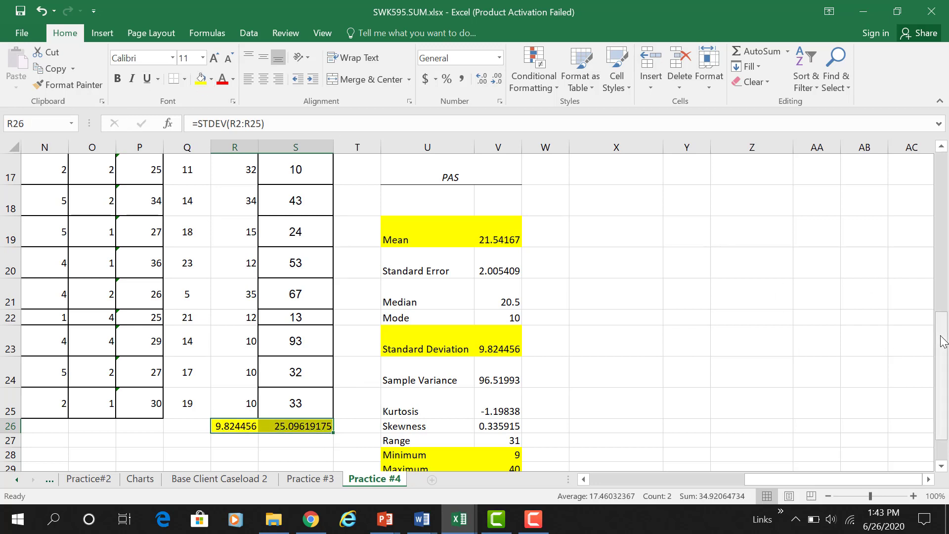
Compare the standard deviations in R26:S26 with both descriptive statistics tables, and review the t-test means and the Pessimistic Scale minimum and maximum.
{"action": "left_click_drag", "start_coordinate": [941, 341], "coordinate": [942, 355]}
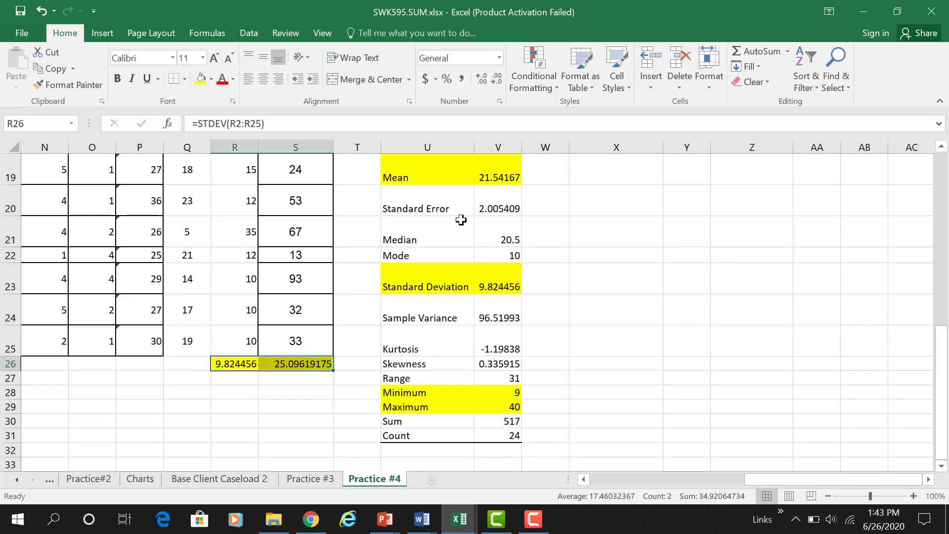
{"action": "left_click", "coordinate": [564, 408]}
{"action": "left_click", "coordinate": [503, 275]}
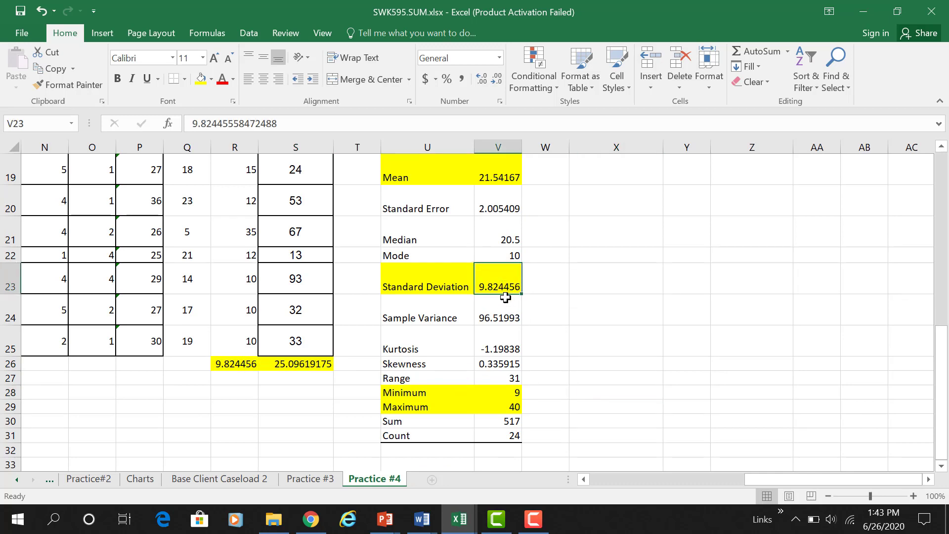
{"action": "left_click", "coordinate": [222, 370]}
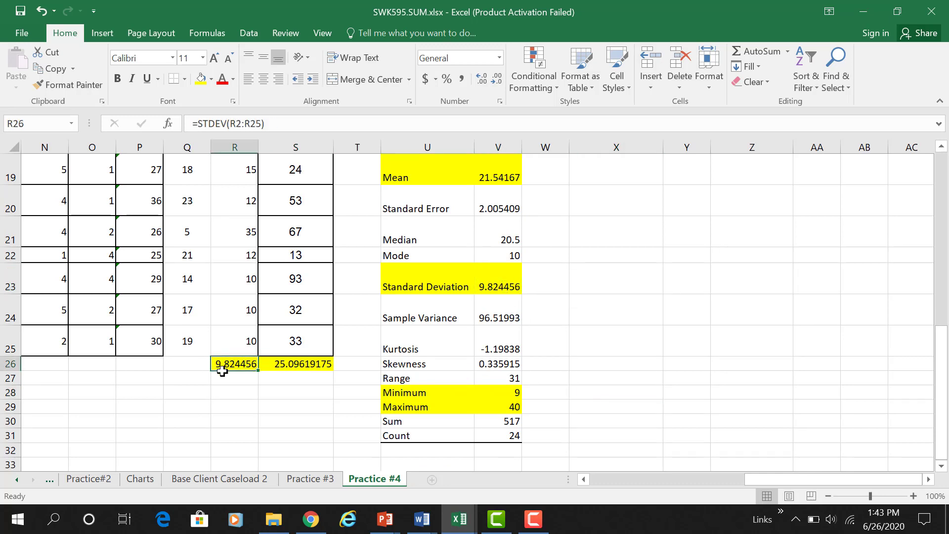
{"action": "left_click_drag", "start_coordinate": [941, 395], "coordinate": [940, 259]}
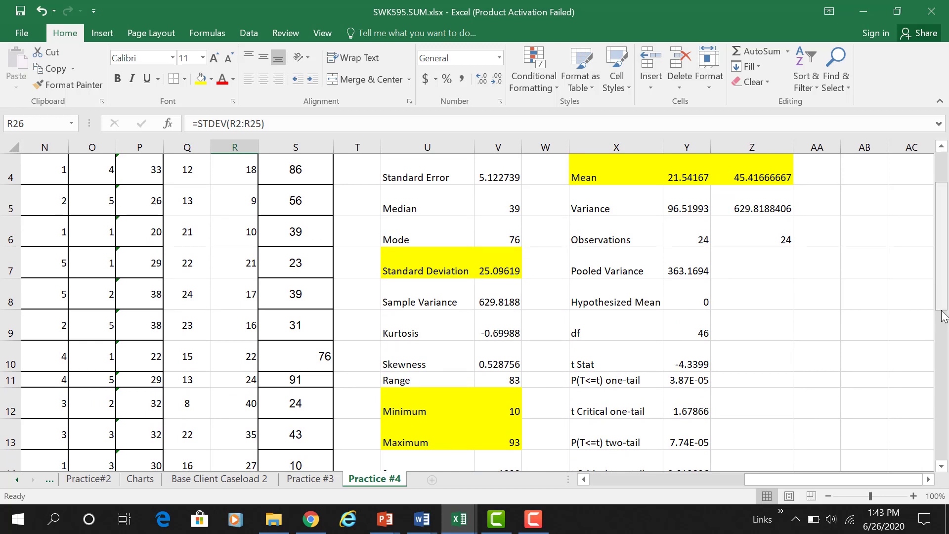
{"action": "left_click_drag", "start_coordinate": [944, 289], "coordinate": [947, 450]}
{"action": "left_click", "coordinate": [296, 428]}
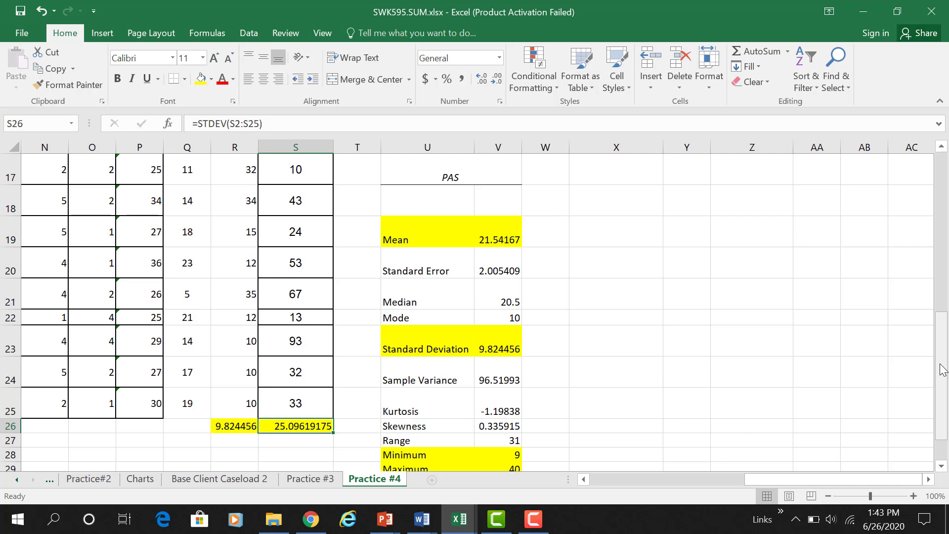
{"action": "left_click", "coordinate": [235, 428]}
{"action": "left_click", "coordinate": [298, 425]}
{"action": "left_click_drag", "start_coordinate": [942, 316], "coordinate": [945, 216]}
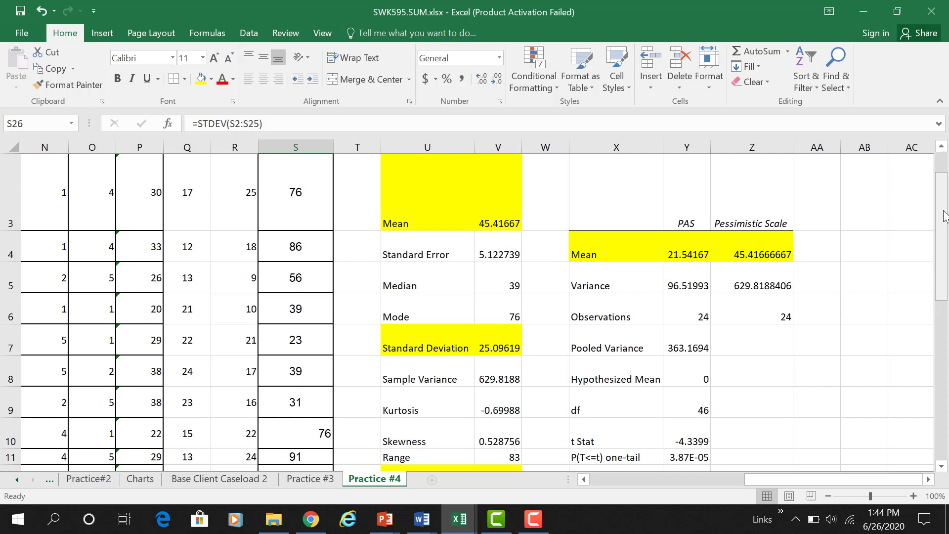
{"action": "left_click_drag", "start_coordinate": [942, 233], "coordinate": [941, 302]}
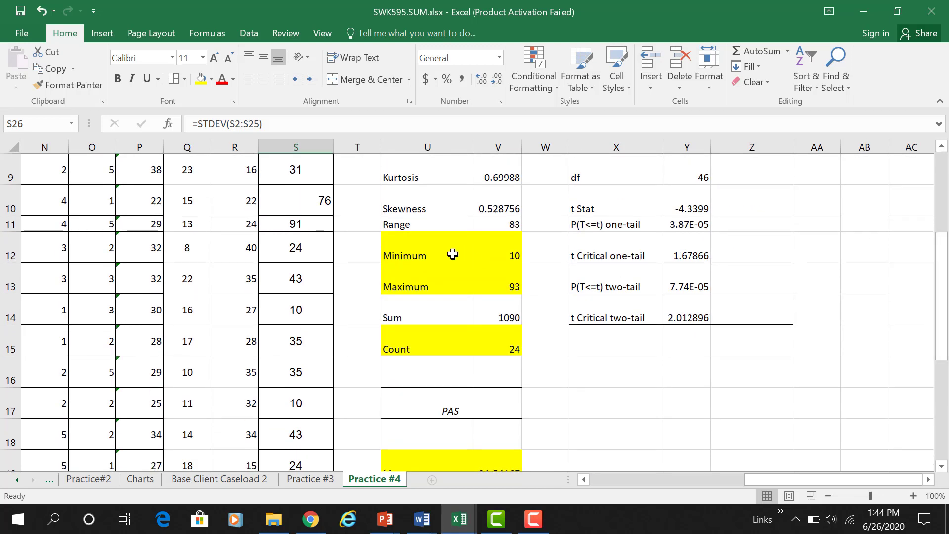
{"action": "left_click_drag", "start_coordinate": [451, 253], "coordinate": [507, 284]}
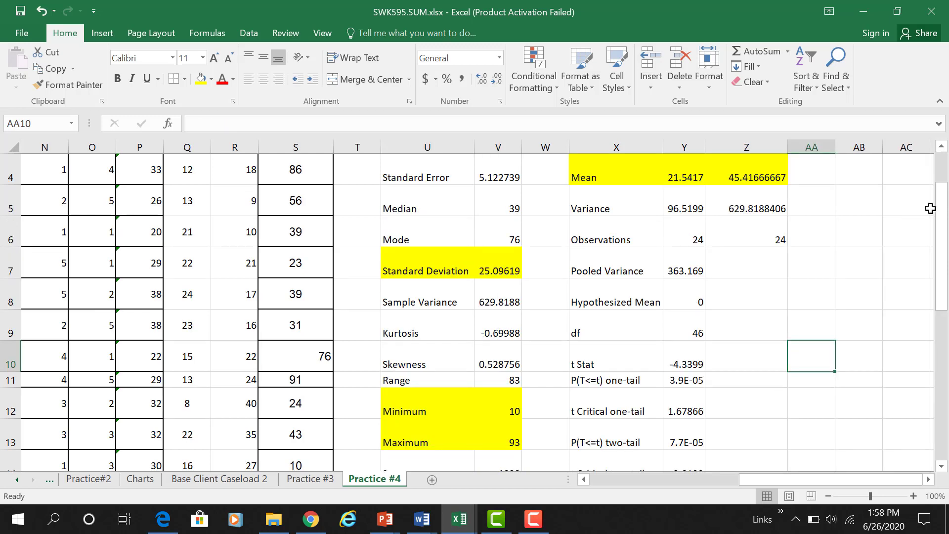
Enter 0.0000077 in Z13 beside the t-test's two-tail P value, and check it along with the t Stat.
{"action": "mouse_move", "coordinate": [942, 225]}
{"action": "left_mouse_down"}
{"action": "mouse_move", "coordinate": [937, 214]}
{"action": "mouse_move", "coordinate": [944, 221]}
{"action": "left_mouse_up"}
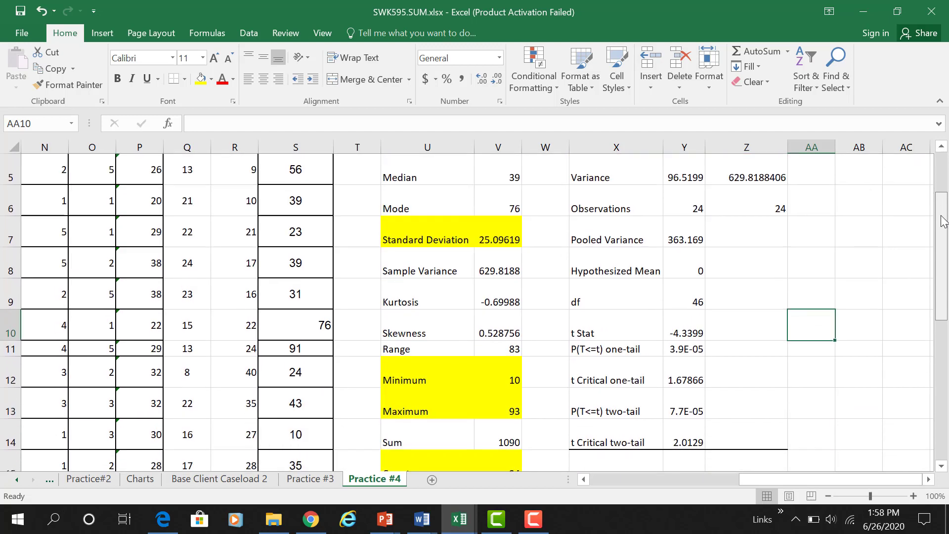
{"action": "left_click", "coordinate": [628, 352]}
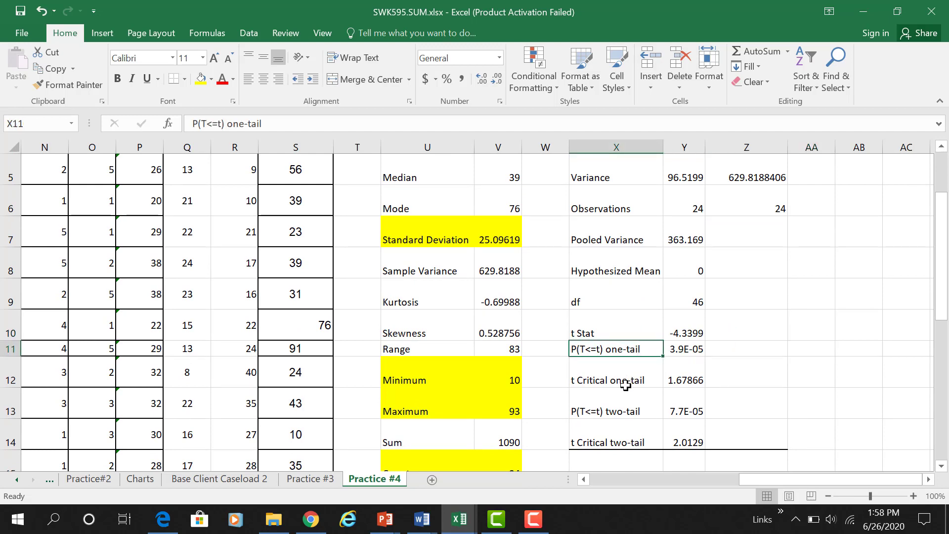
{"action": "left_click", "coordinate": [625, 414]}
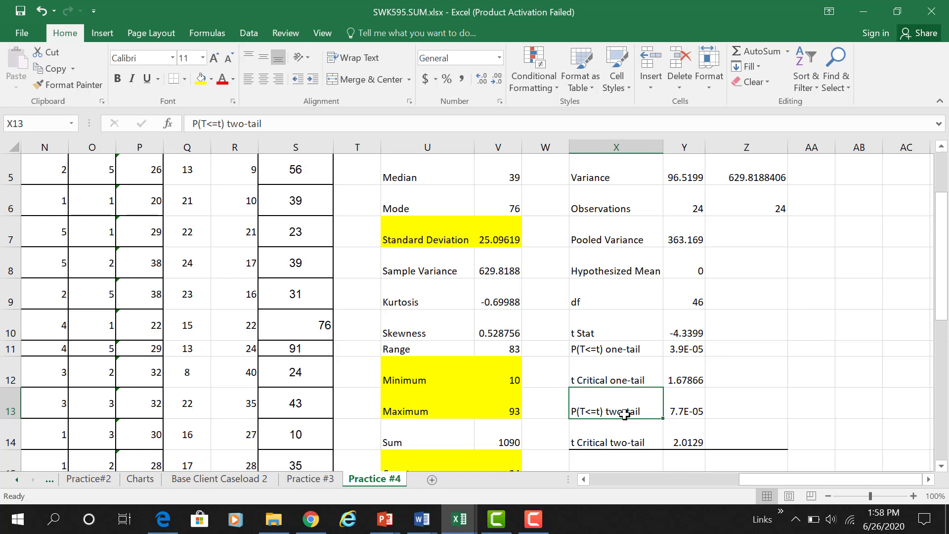
{"action": "left_click", "coordinate": [693, 409]}
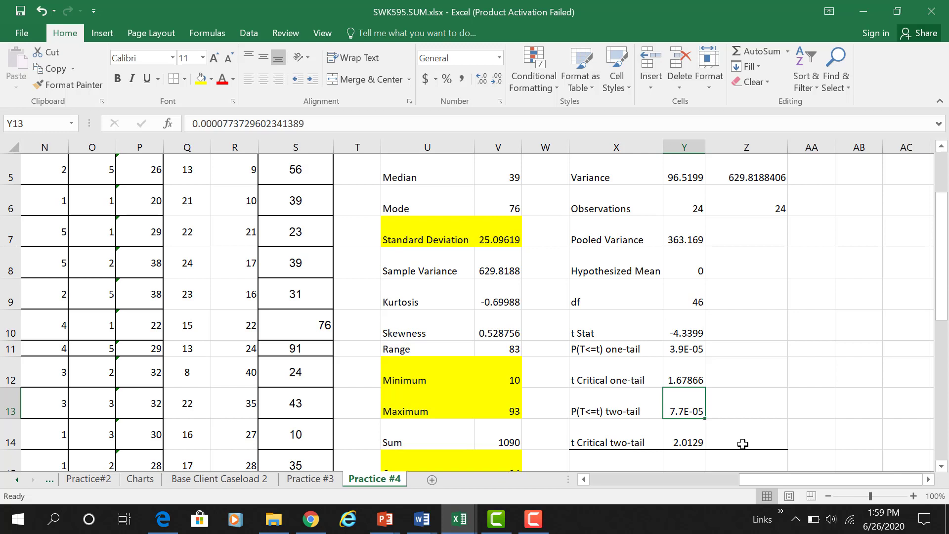
{"action": "left_click", "coordinate": [742, 399]}
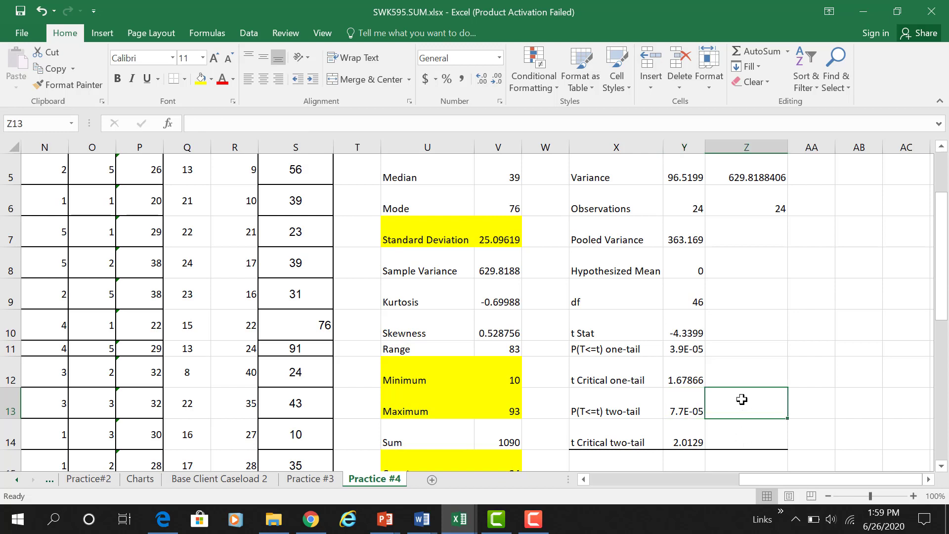
{"action": "type", "text": "0"}
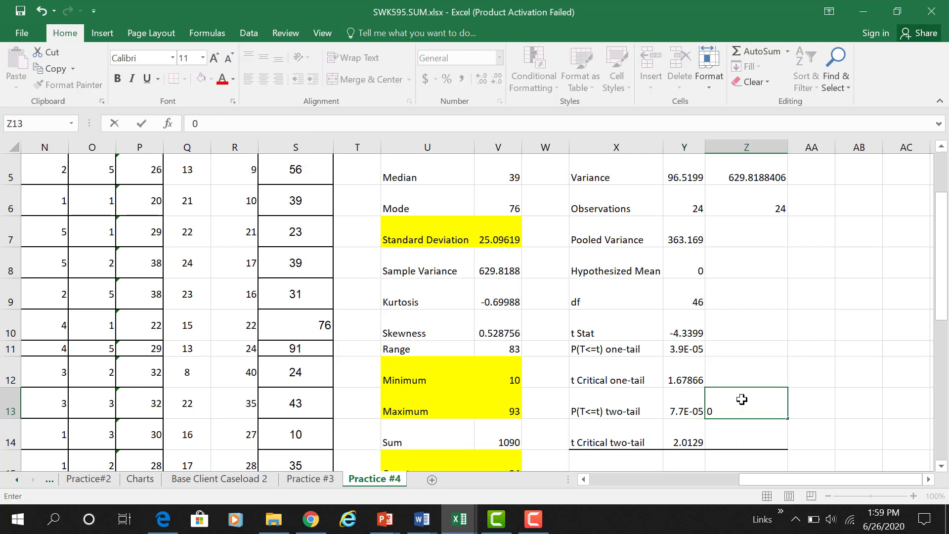
{"action": "type", "text": ".0000077"}
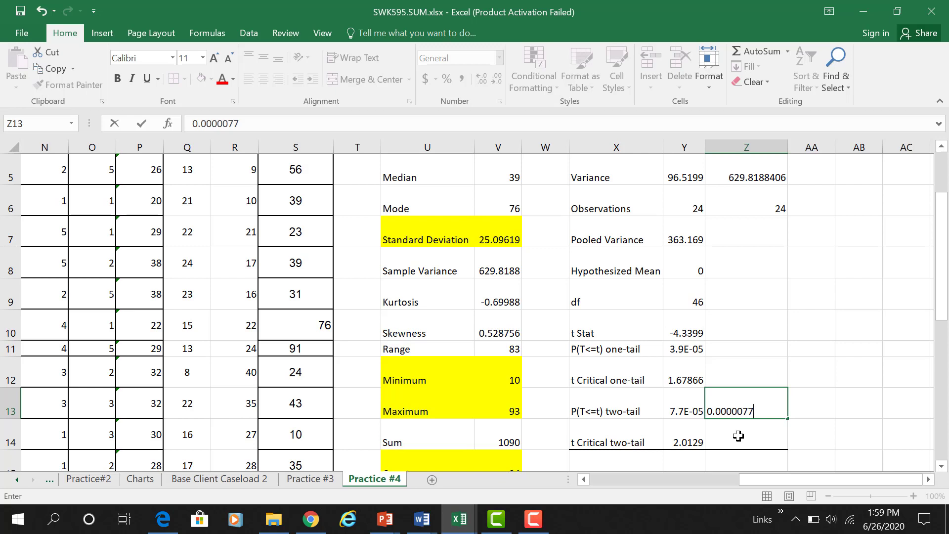
{"action": "key", "text": "ctrl+Return"}
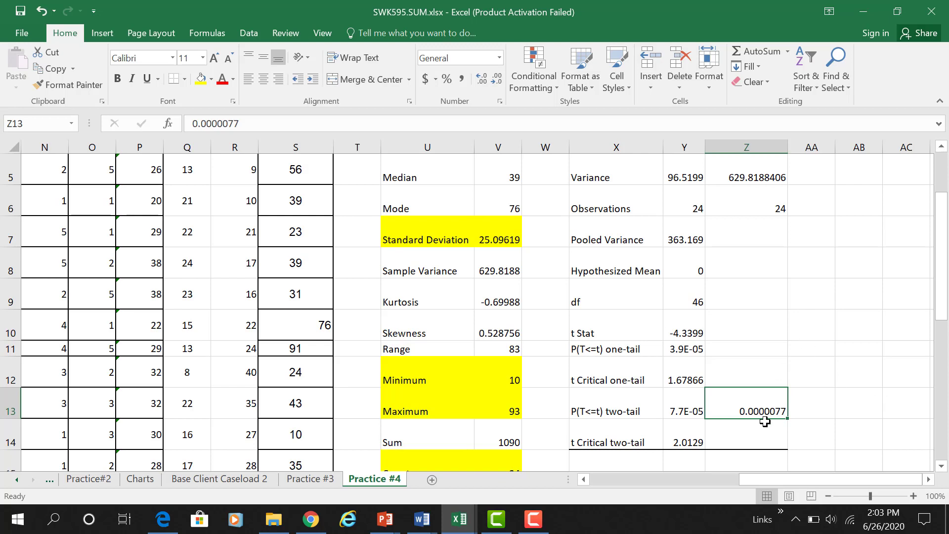
{"action": "left_click", "coordinate": [684, 333]}
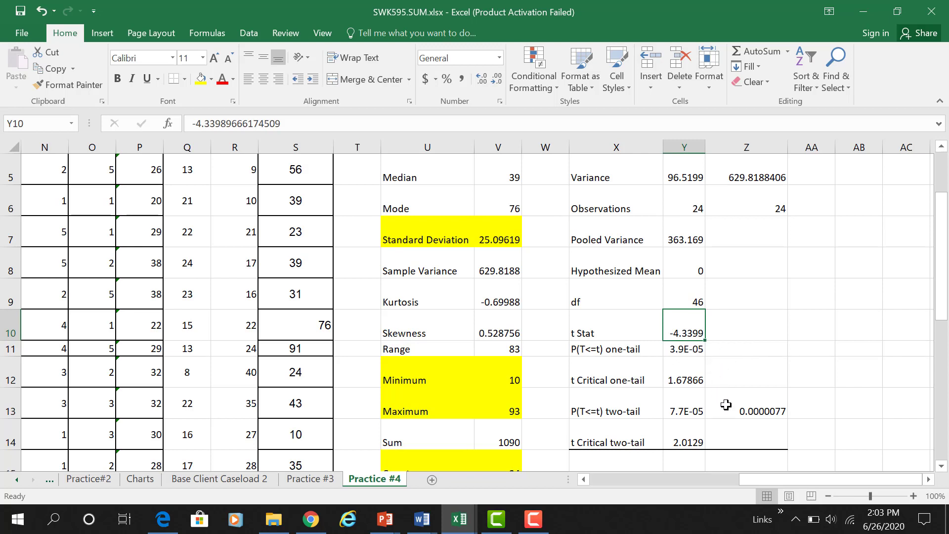
{"action": "left_click", "coordinate": [756, 411]}
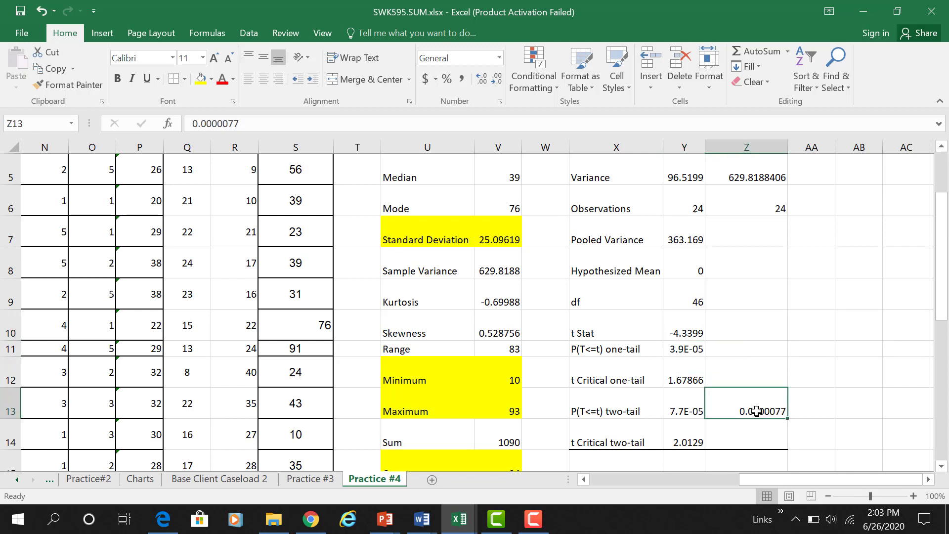